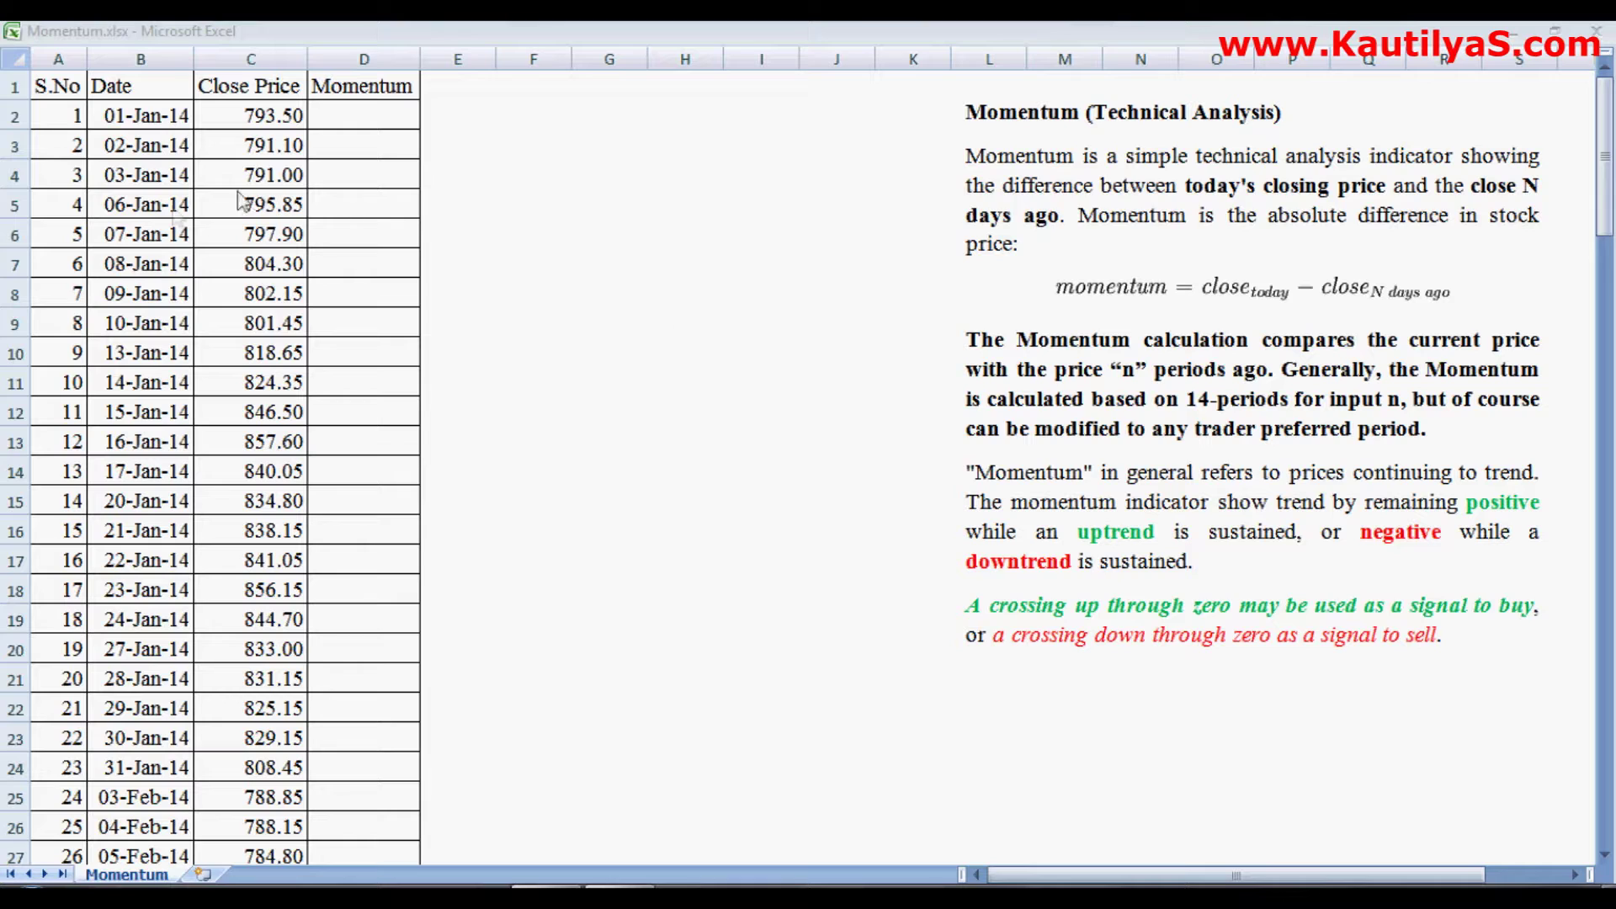
# Step: Enter =C11-C2 in D11 so the first momentum value for 14-Jan-14 reads 30.85
pyautogui.click(58, 120)
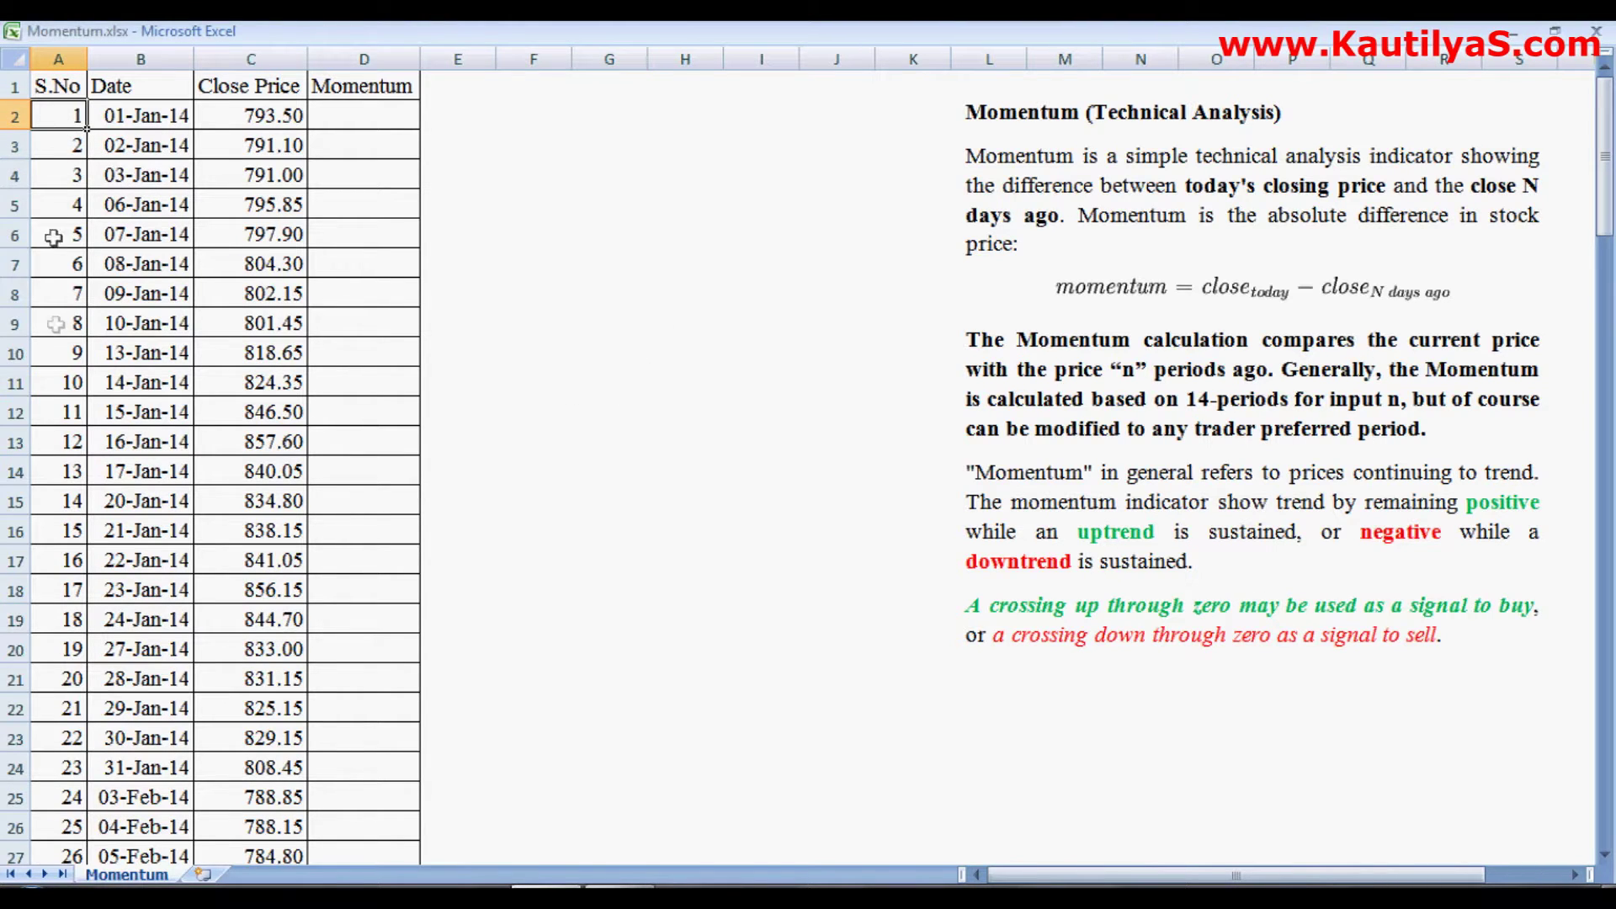
pyautogui.click(58, 379)
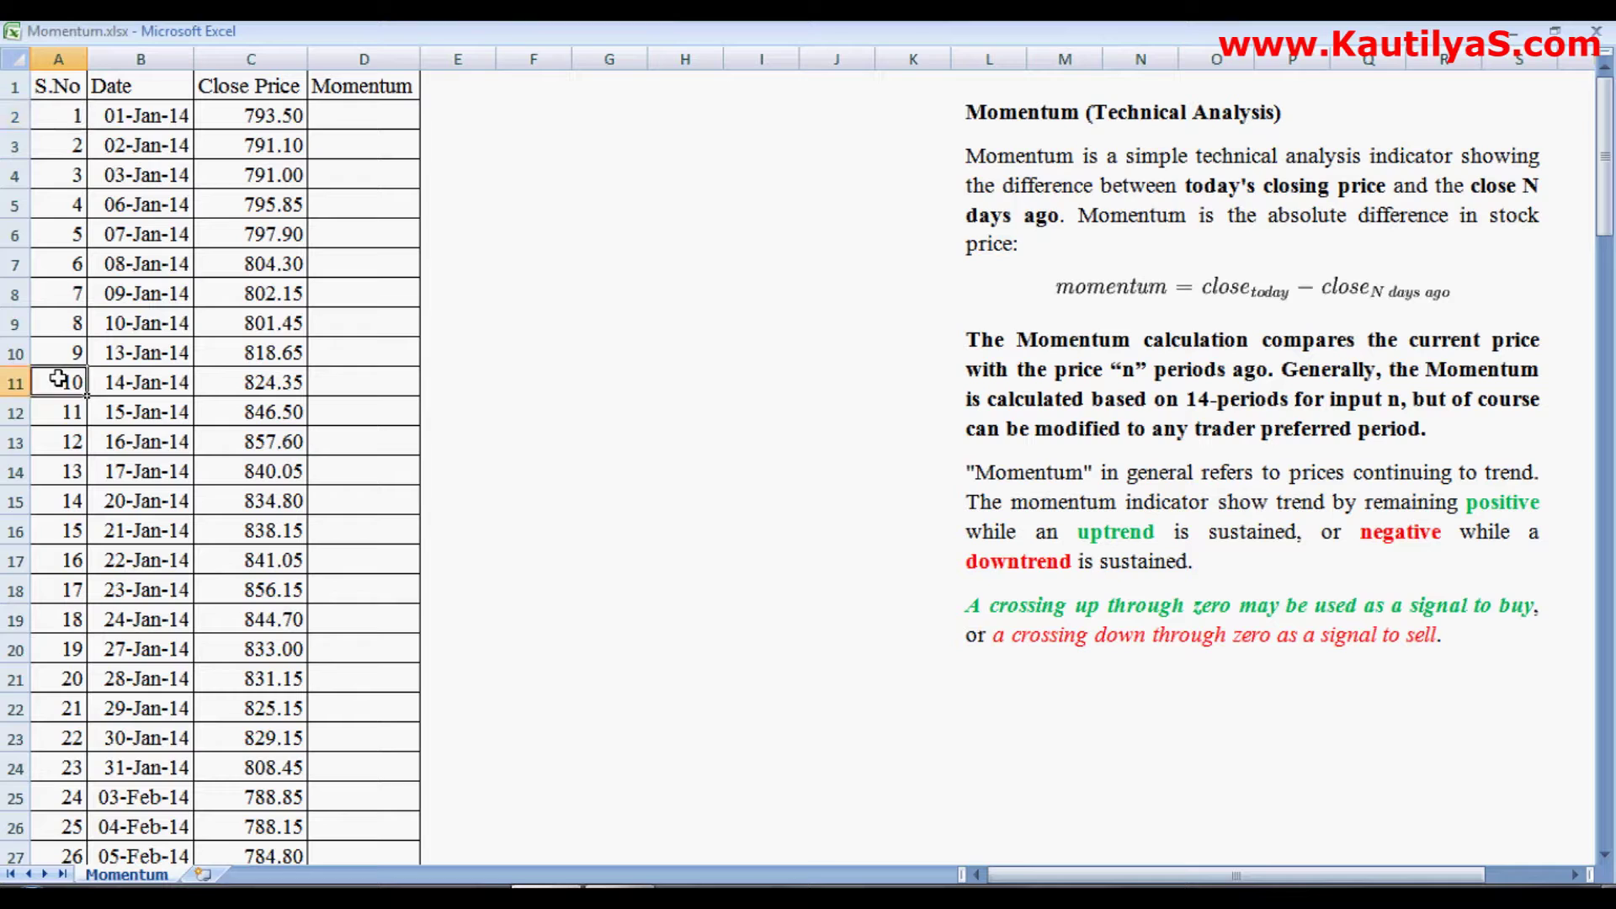
pyautogui.click(340, 382)
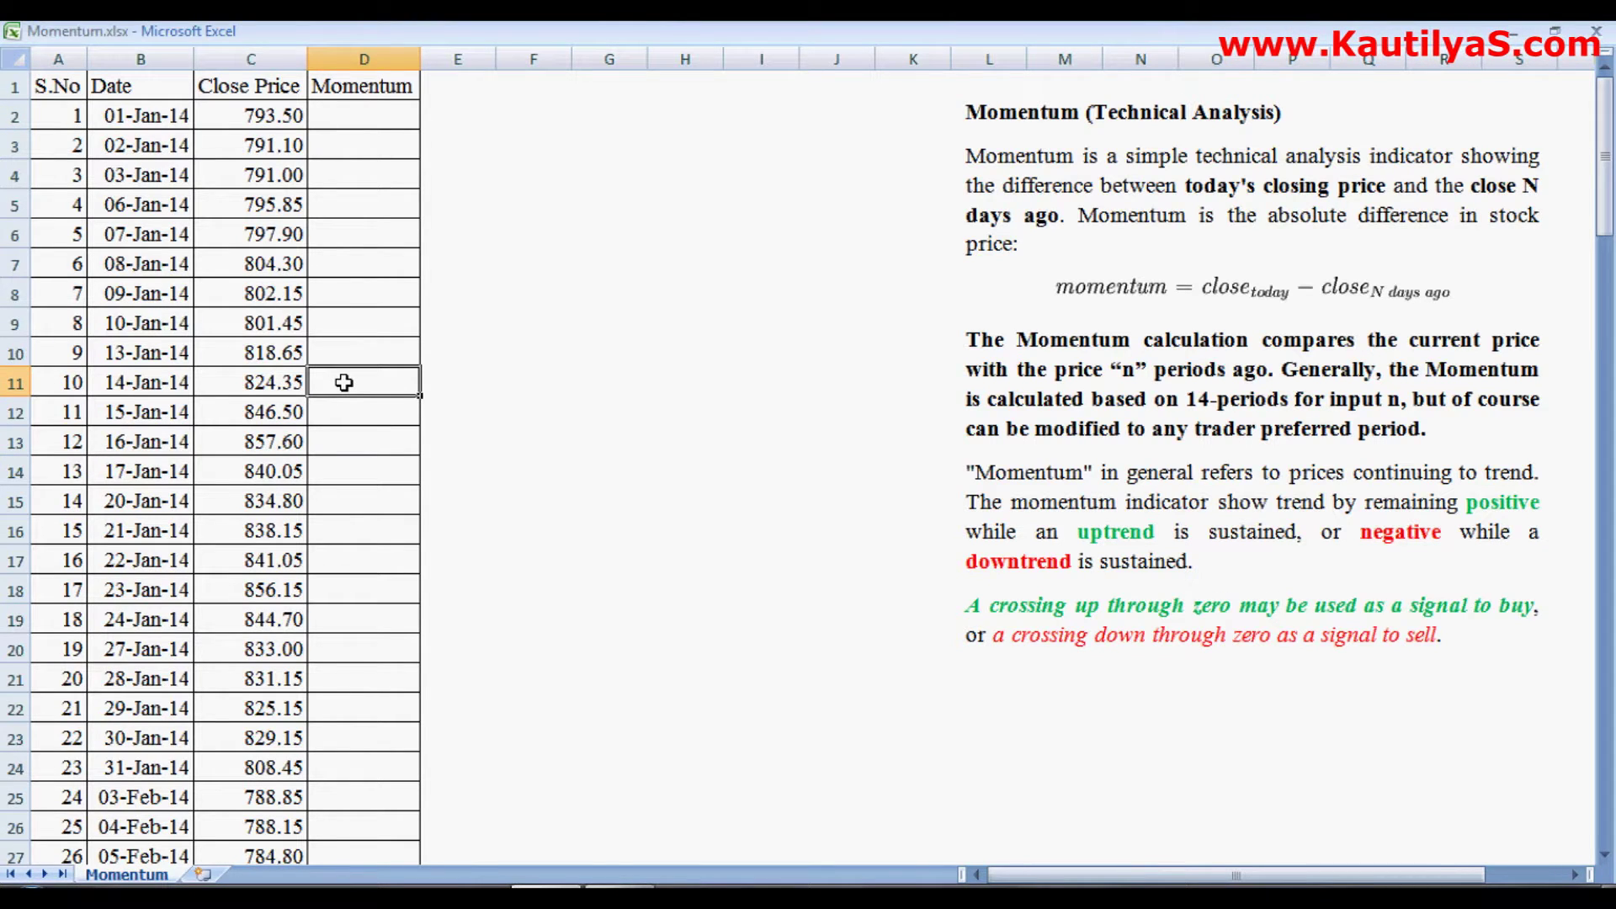
pyautogui.write('=')
pyautogui.click(276, 382)
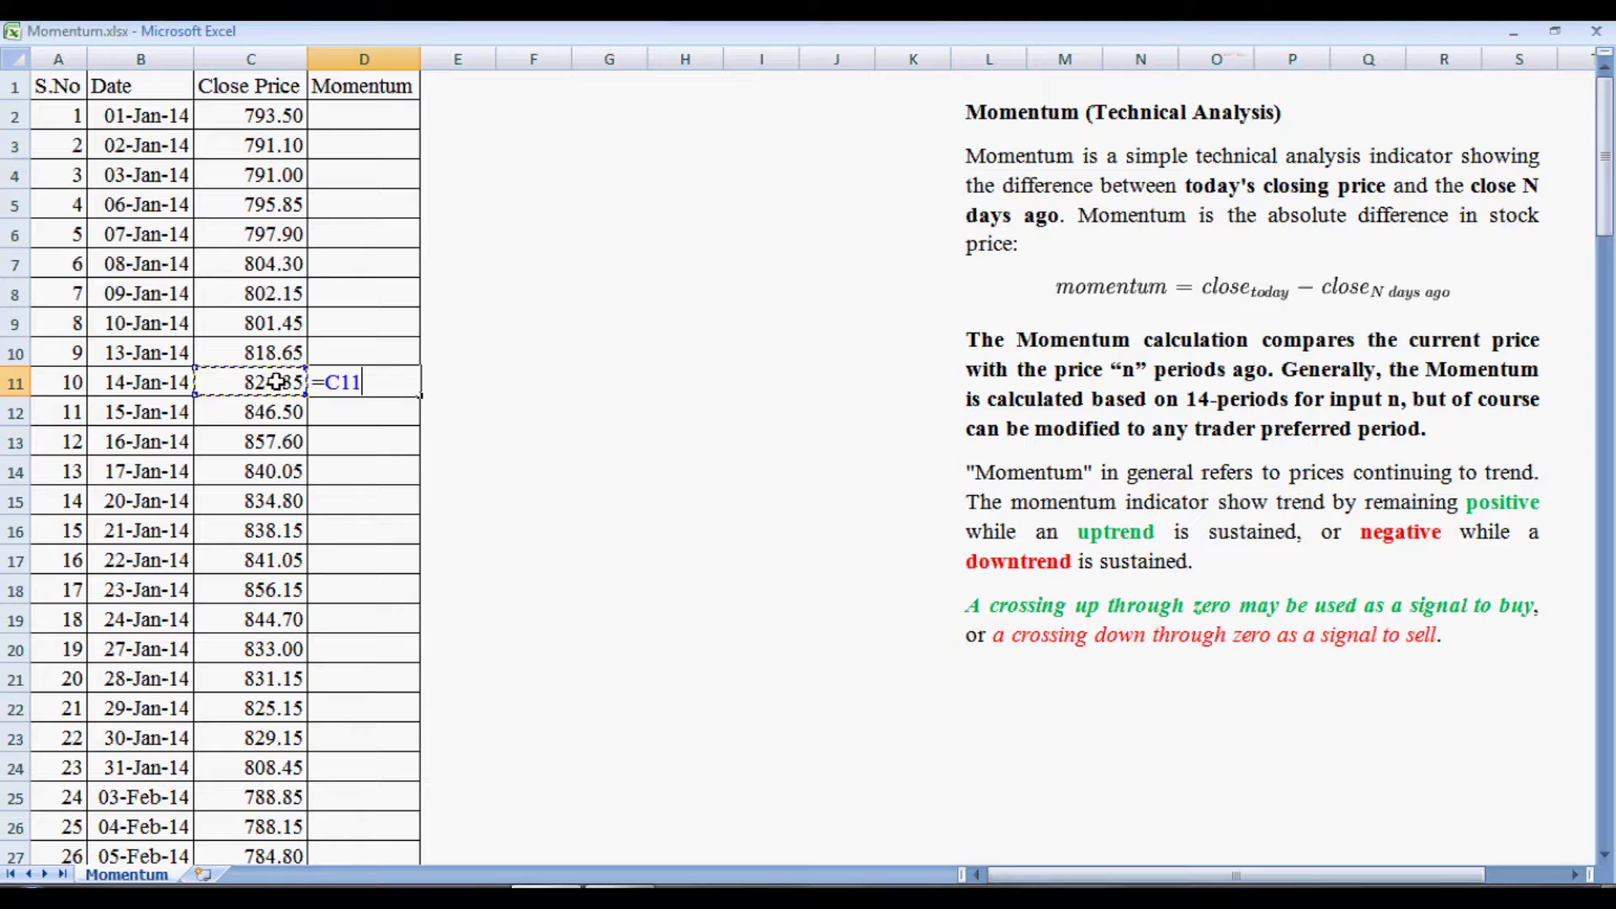
pyautogui.write('-')
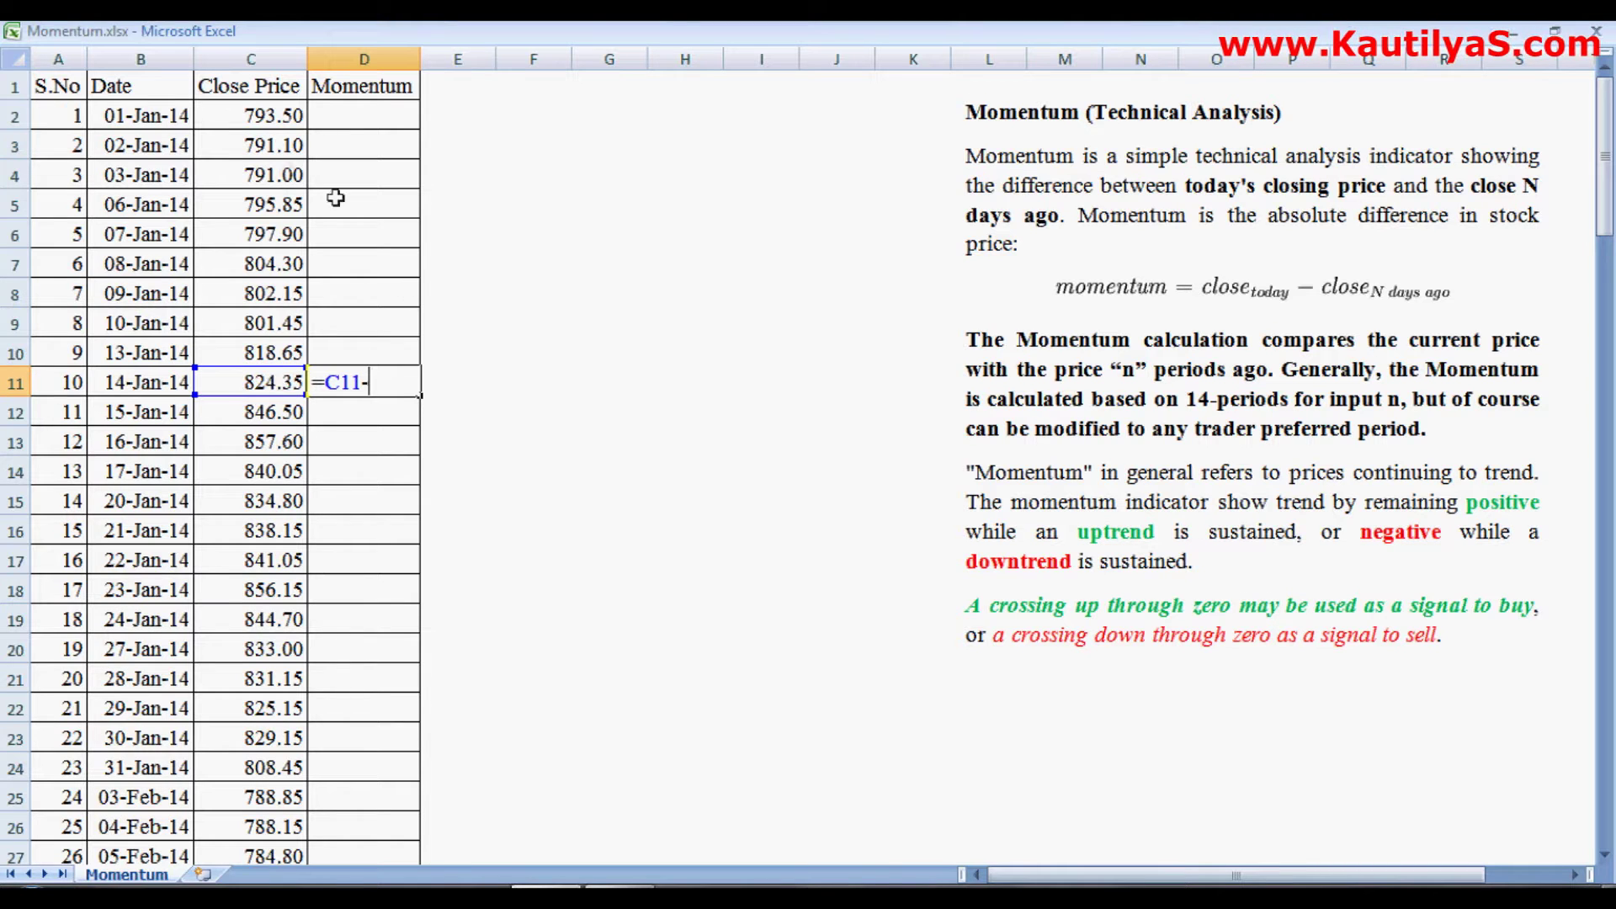
pyautogui.click(245, 116)
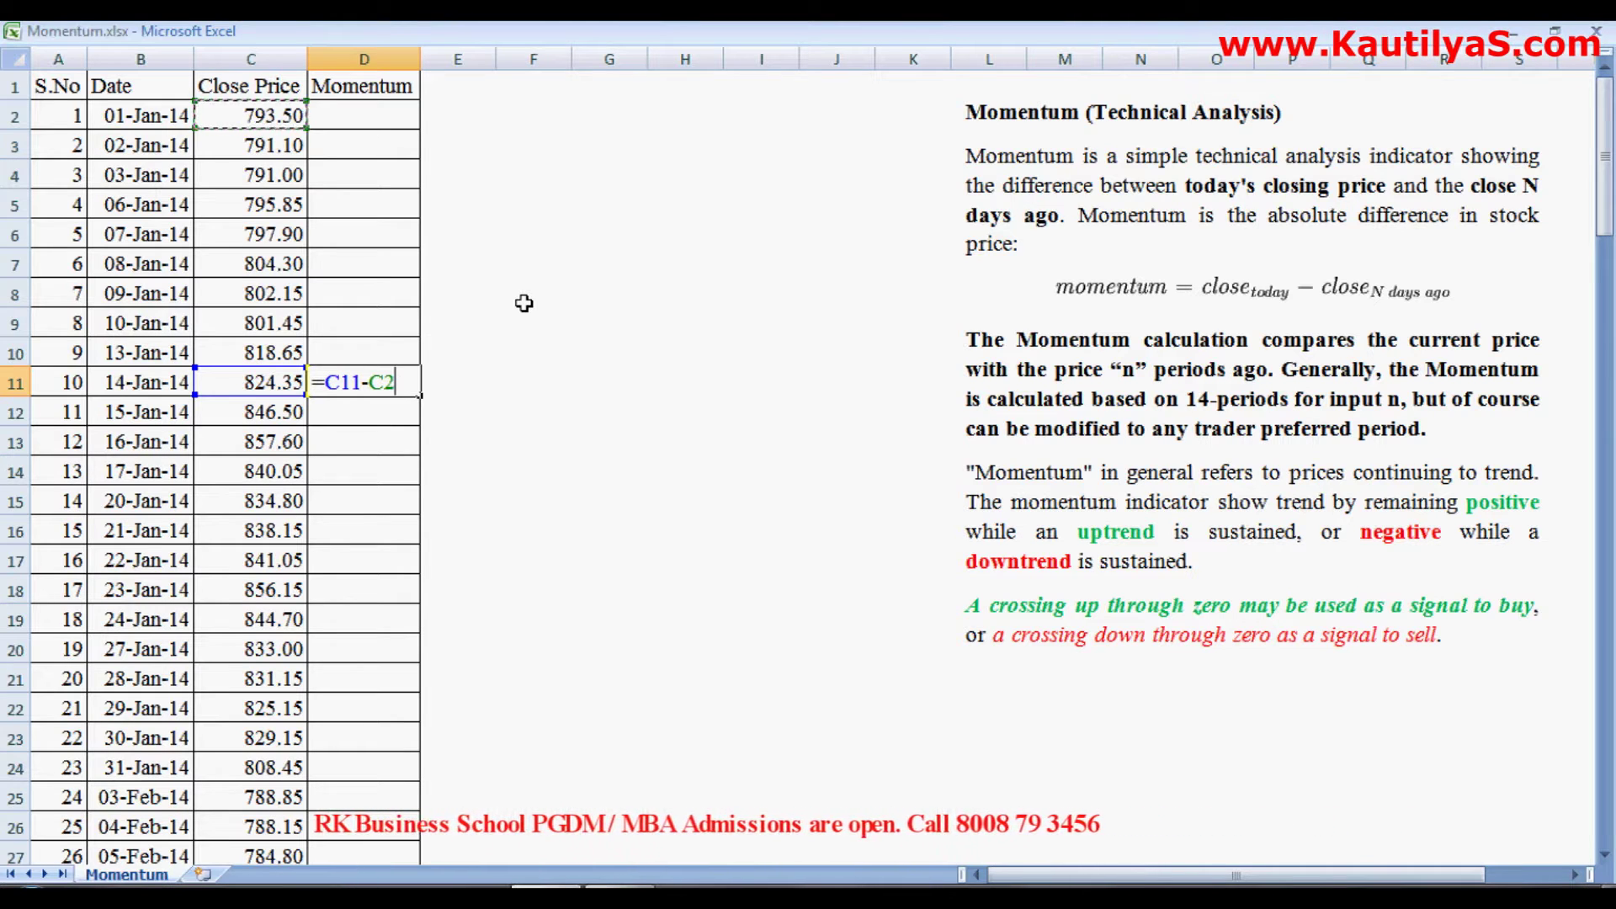
pyautogui.press('Return')
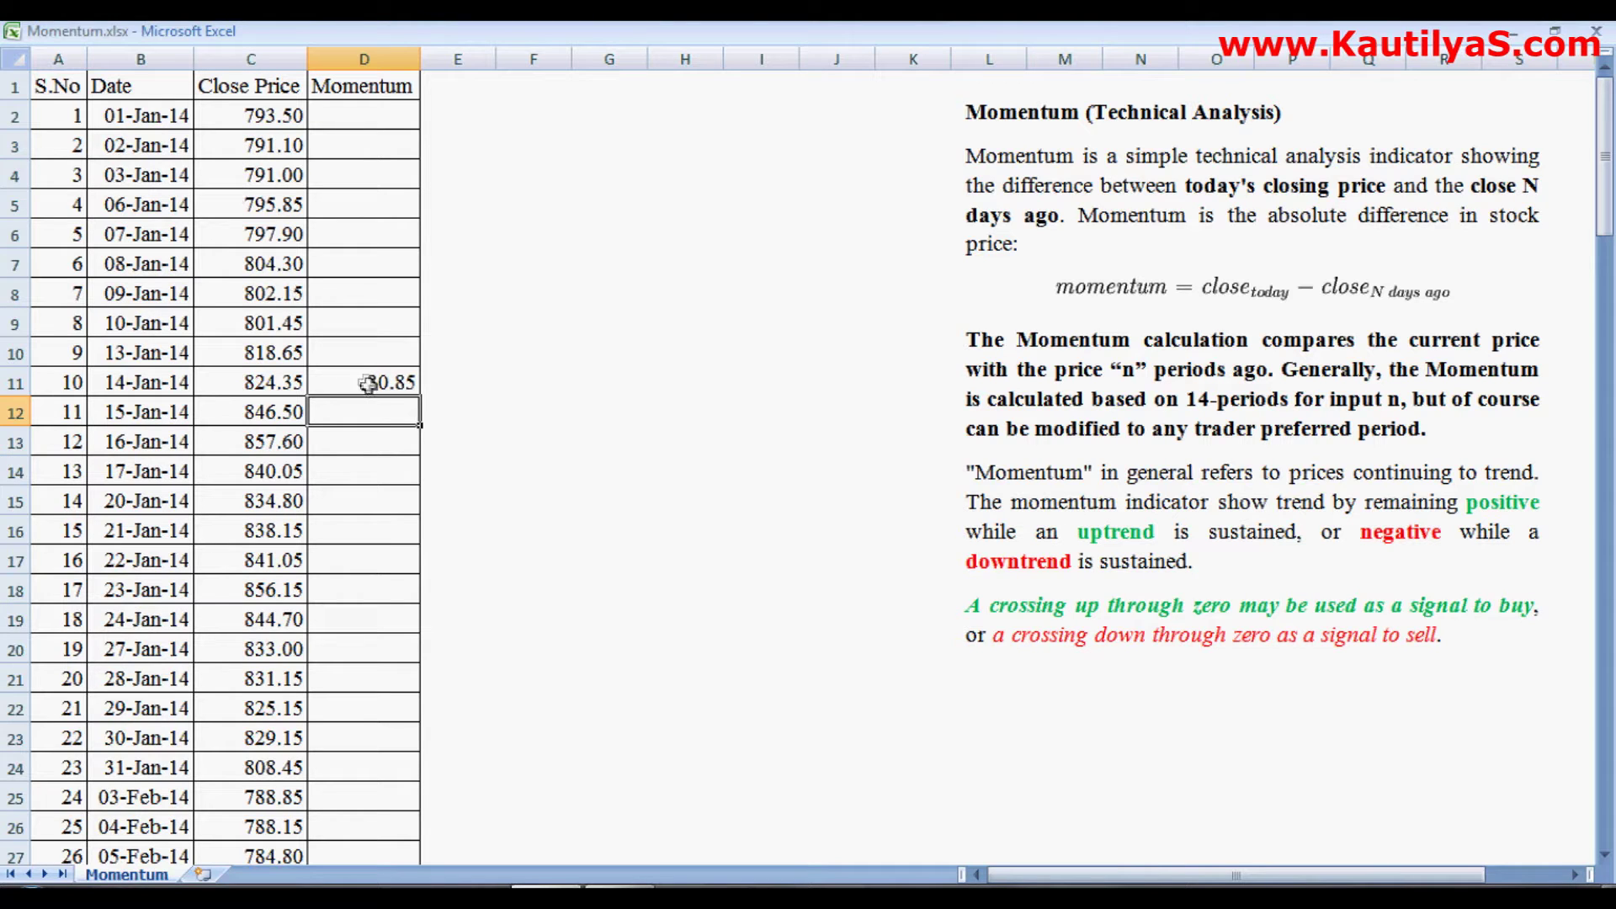
pyautogui.click(367, 383)
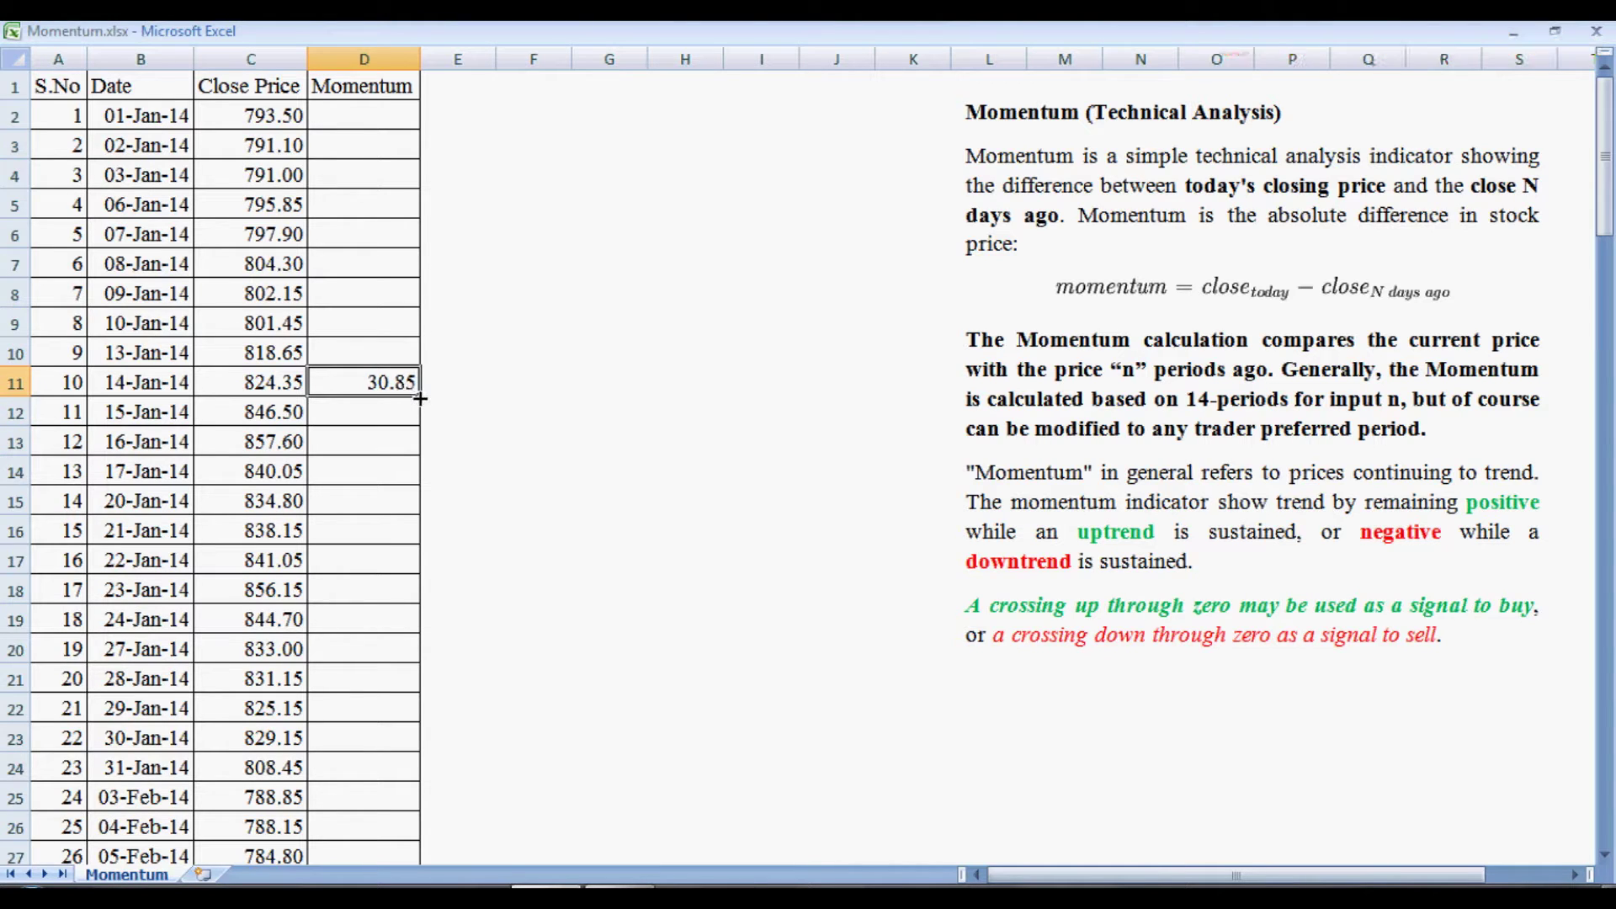
# Step: Copy the momentum formula into D12 and confirm it reads =C12-C3, giving 55.40
pyautogui.moveTo(423, 395); pyautogui.dragTo(417, 416)
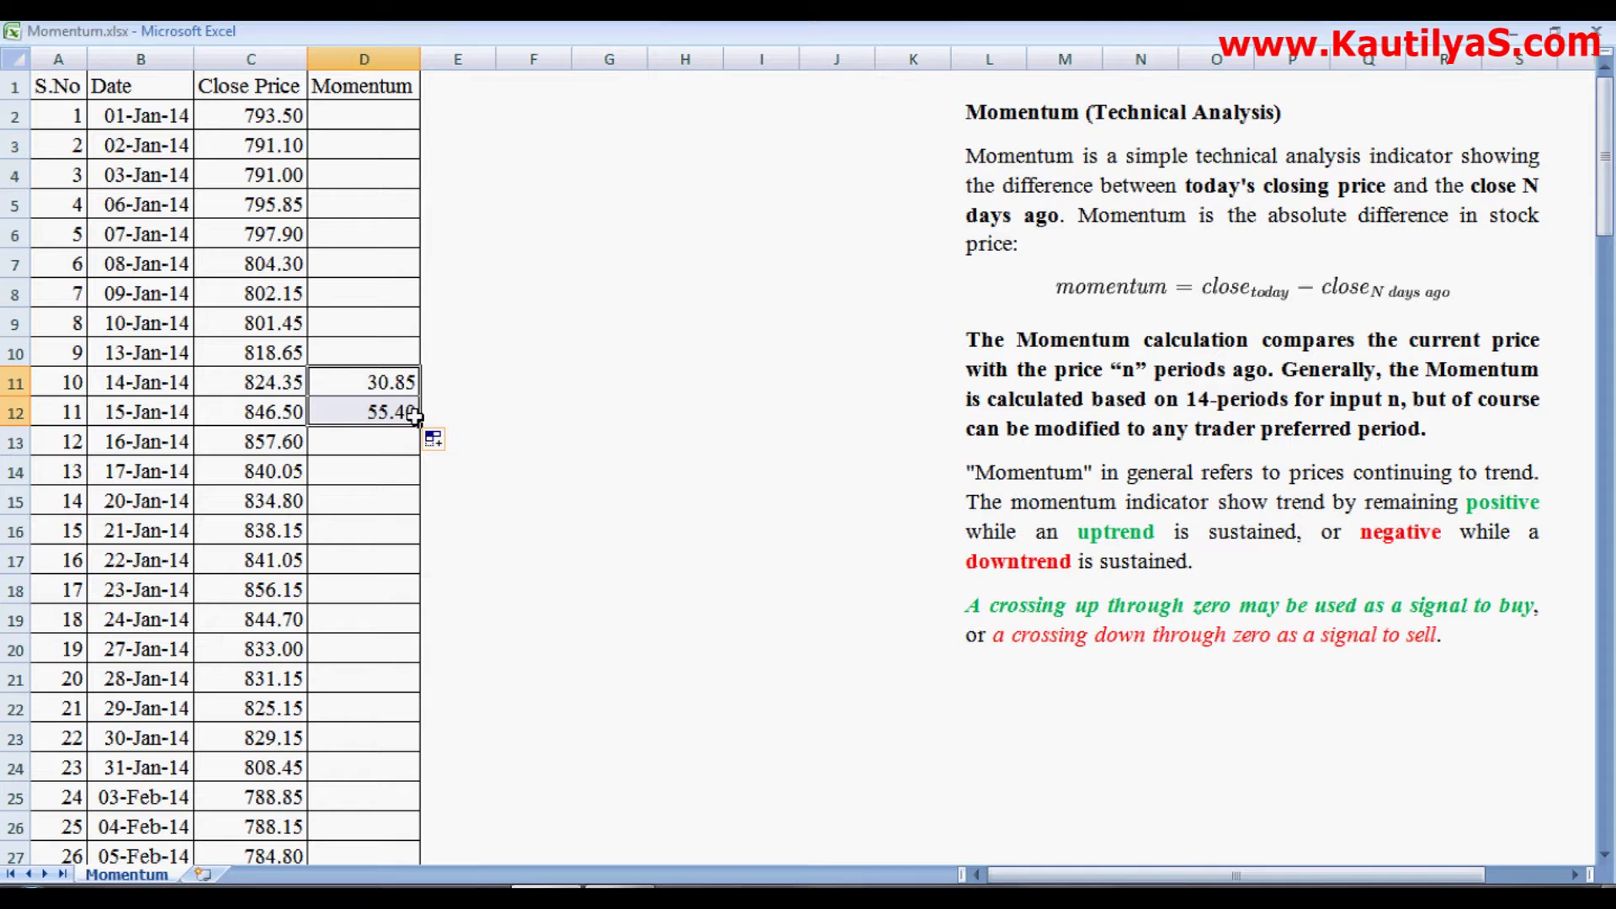
pyautogui.click(346, 418)
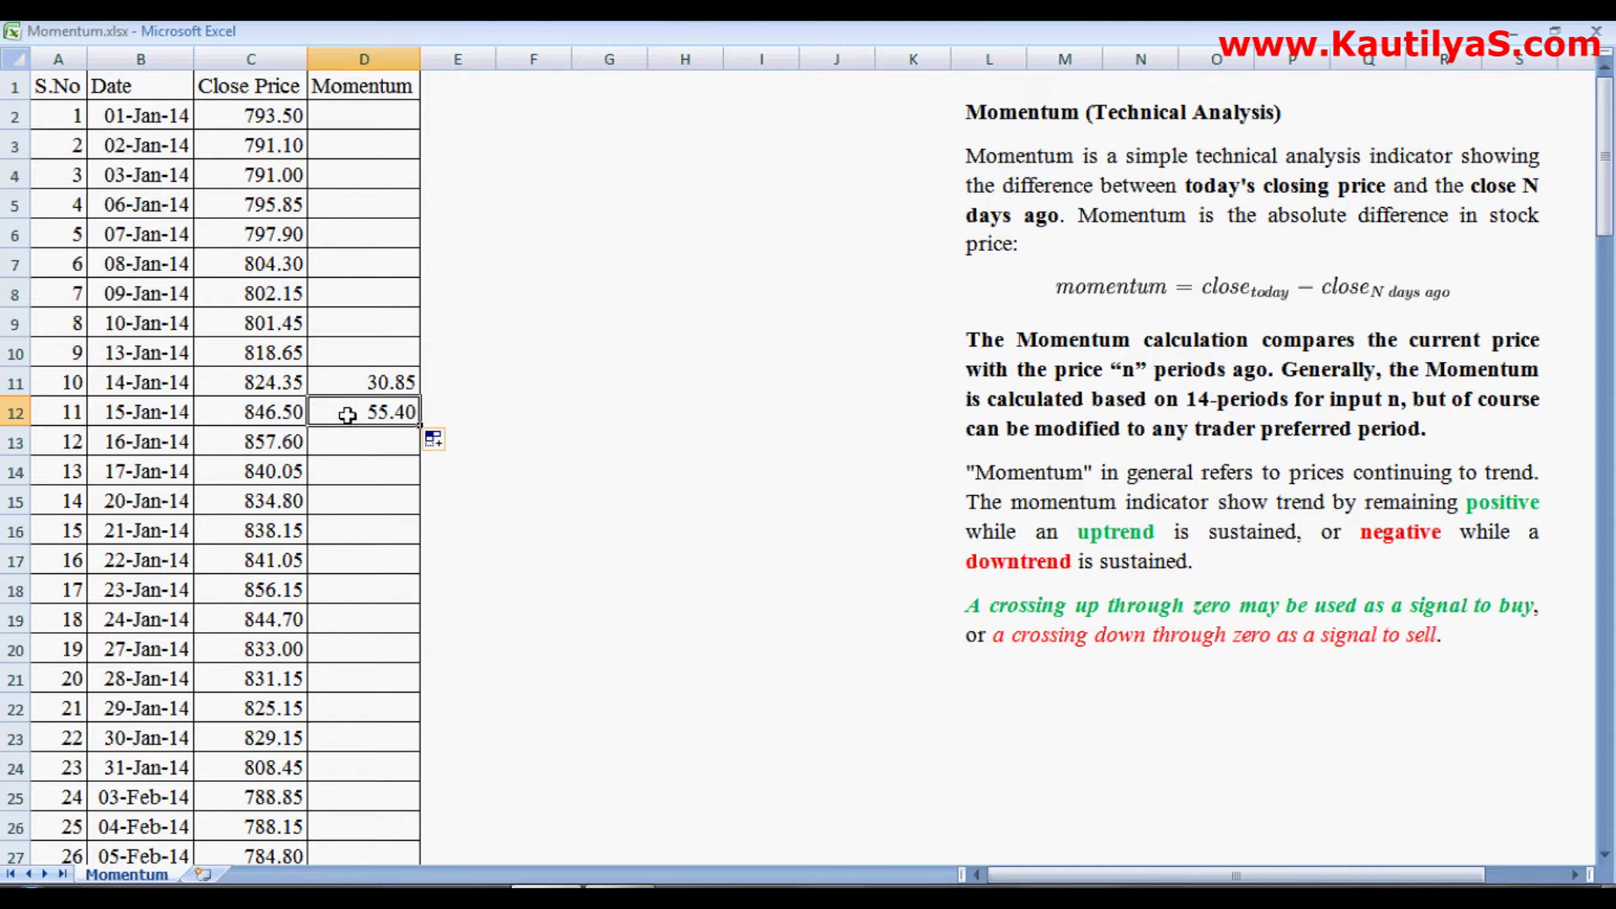
pyautogui.press('Escape')
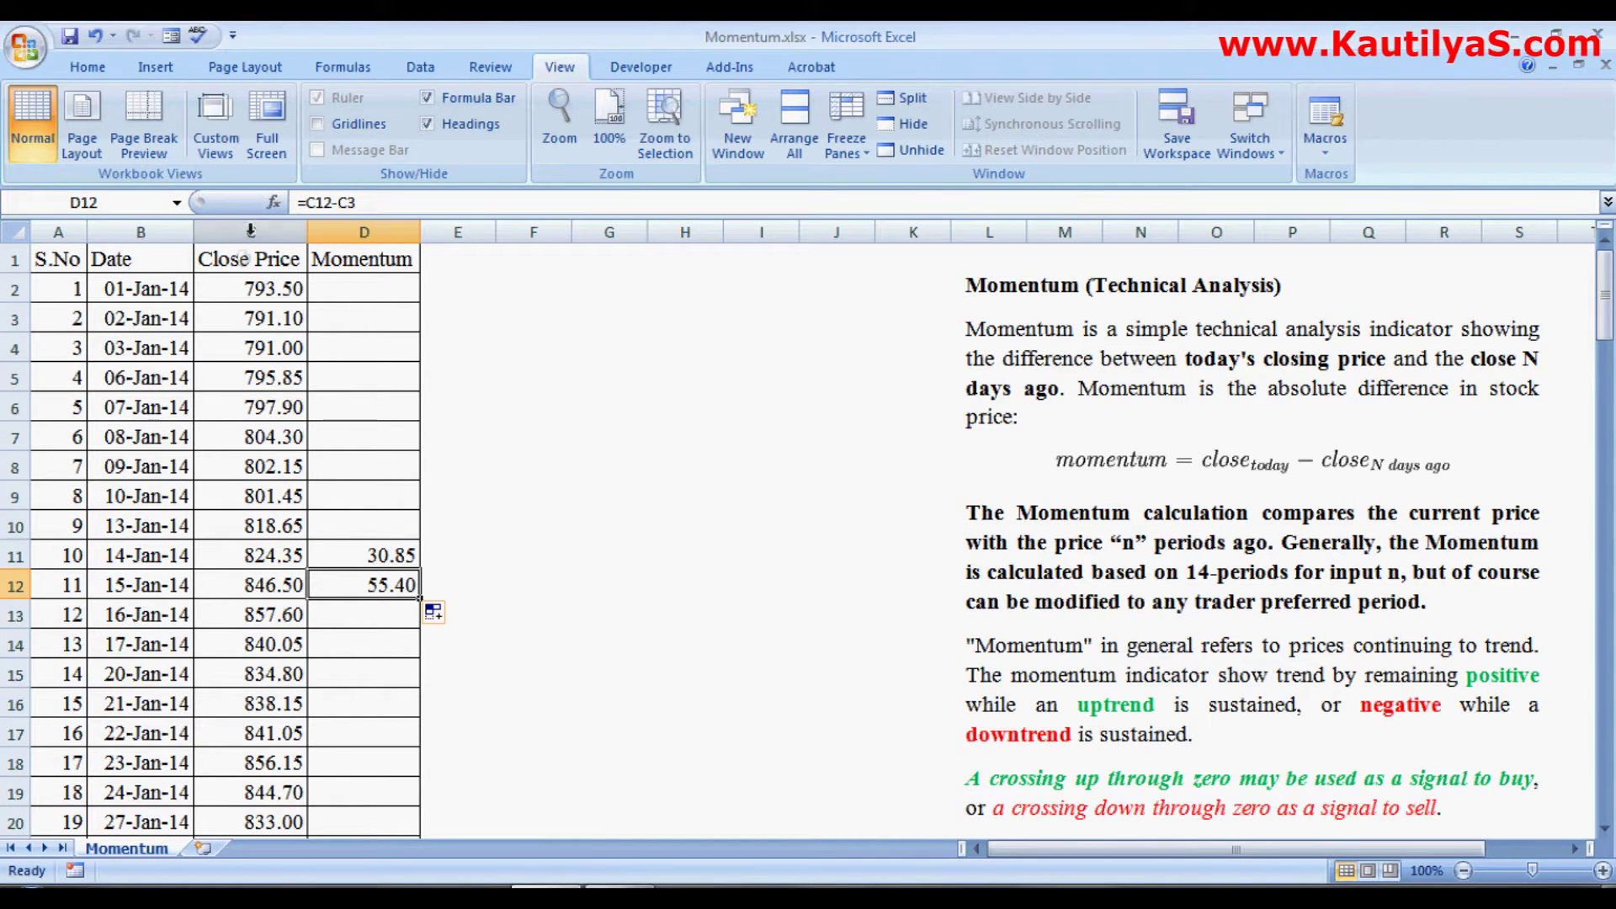
pyautogui.click(246, 317)
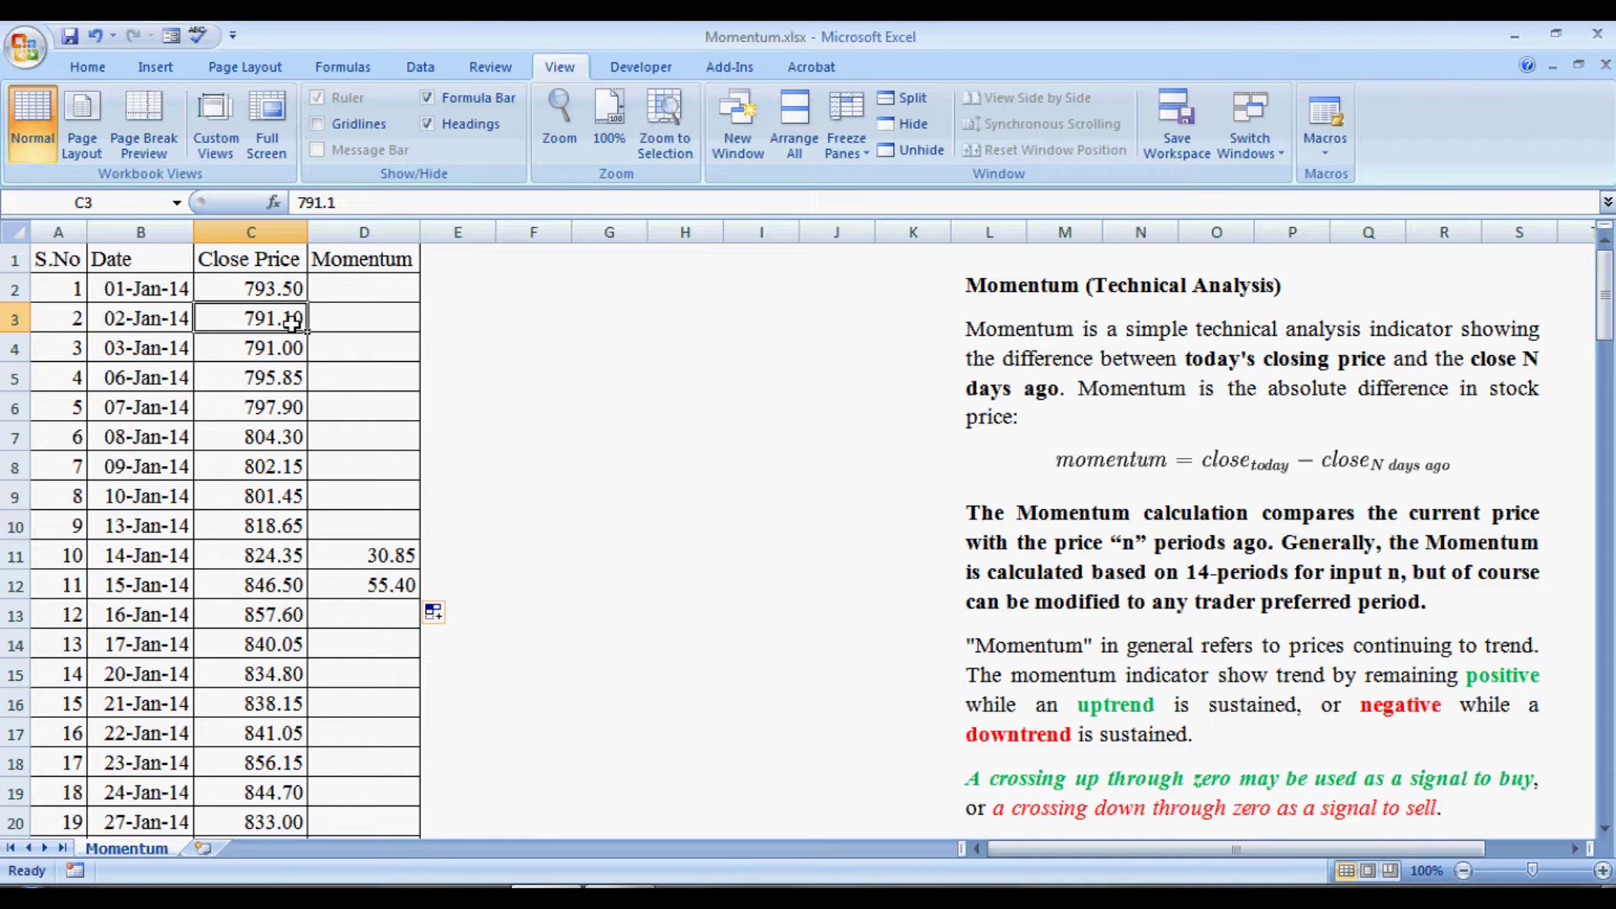
pyautogui.click(253, 118)
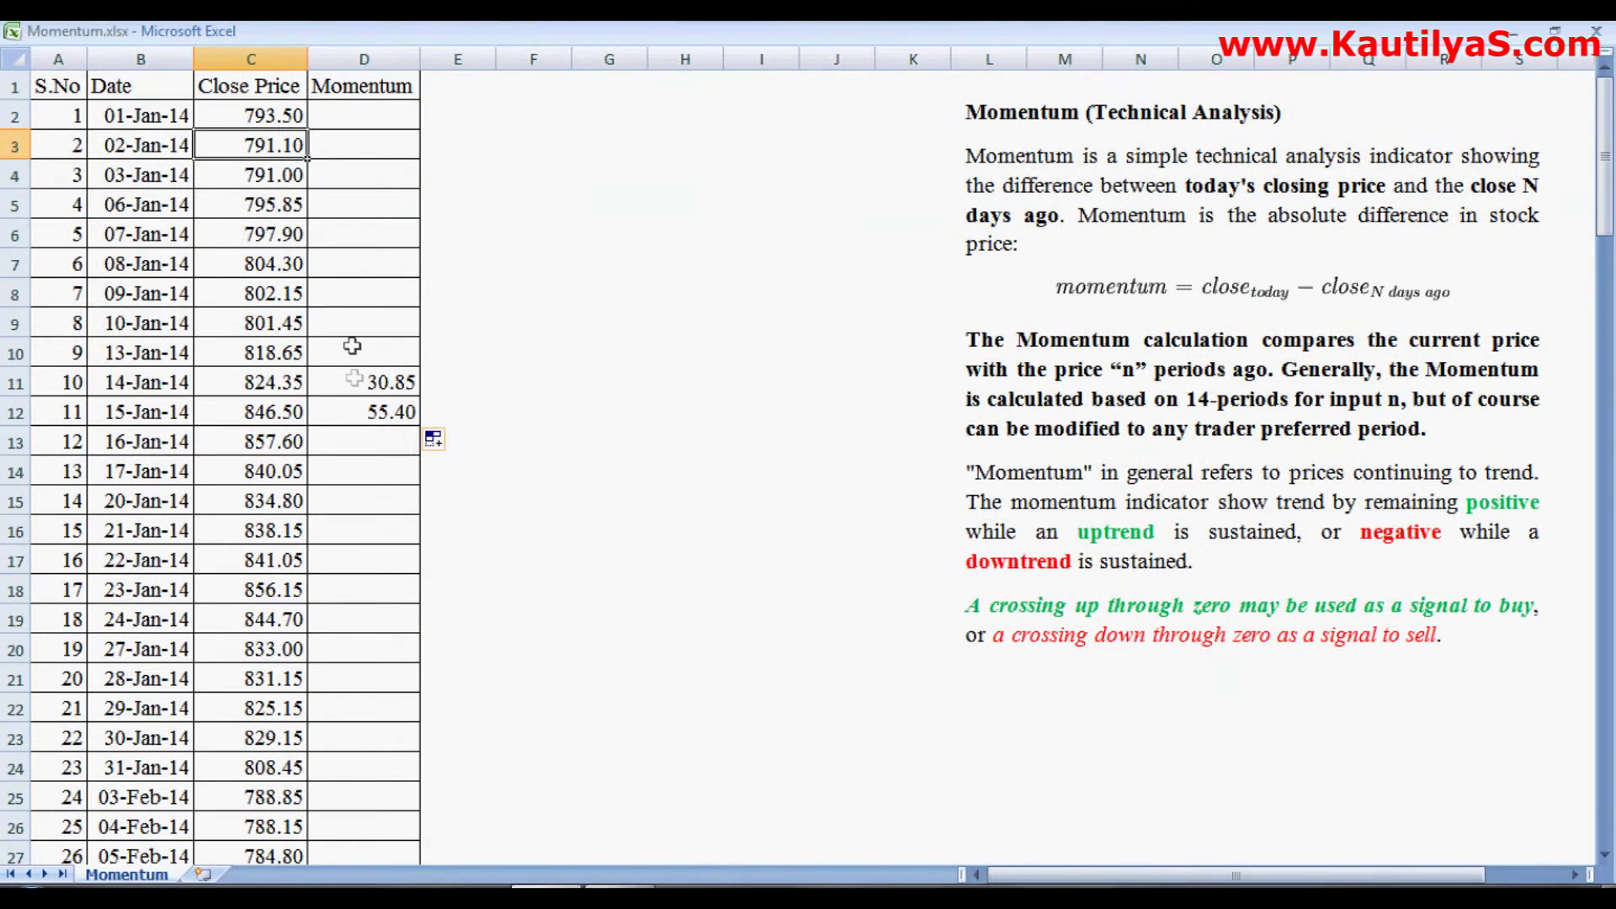
# Step: Fill the D11:D12 momentum formulas down to the last date, turning negative from 28-Jan-14 (-15.35)
pyautogui.moveTo(370, 381); pyautogui.dragTo(418, 655)
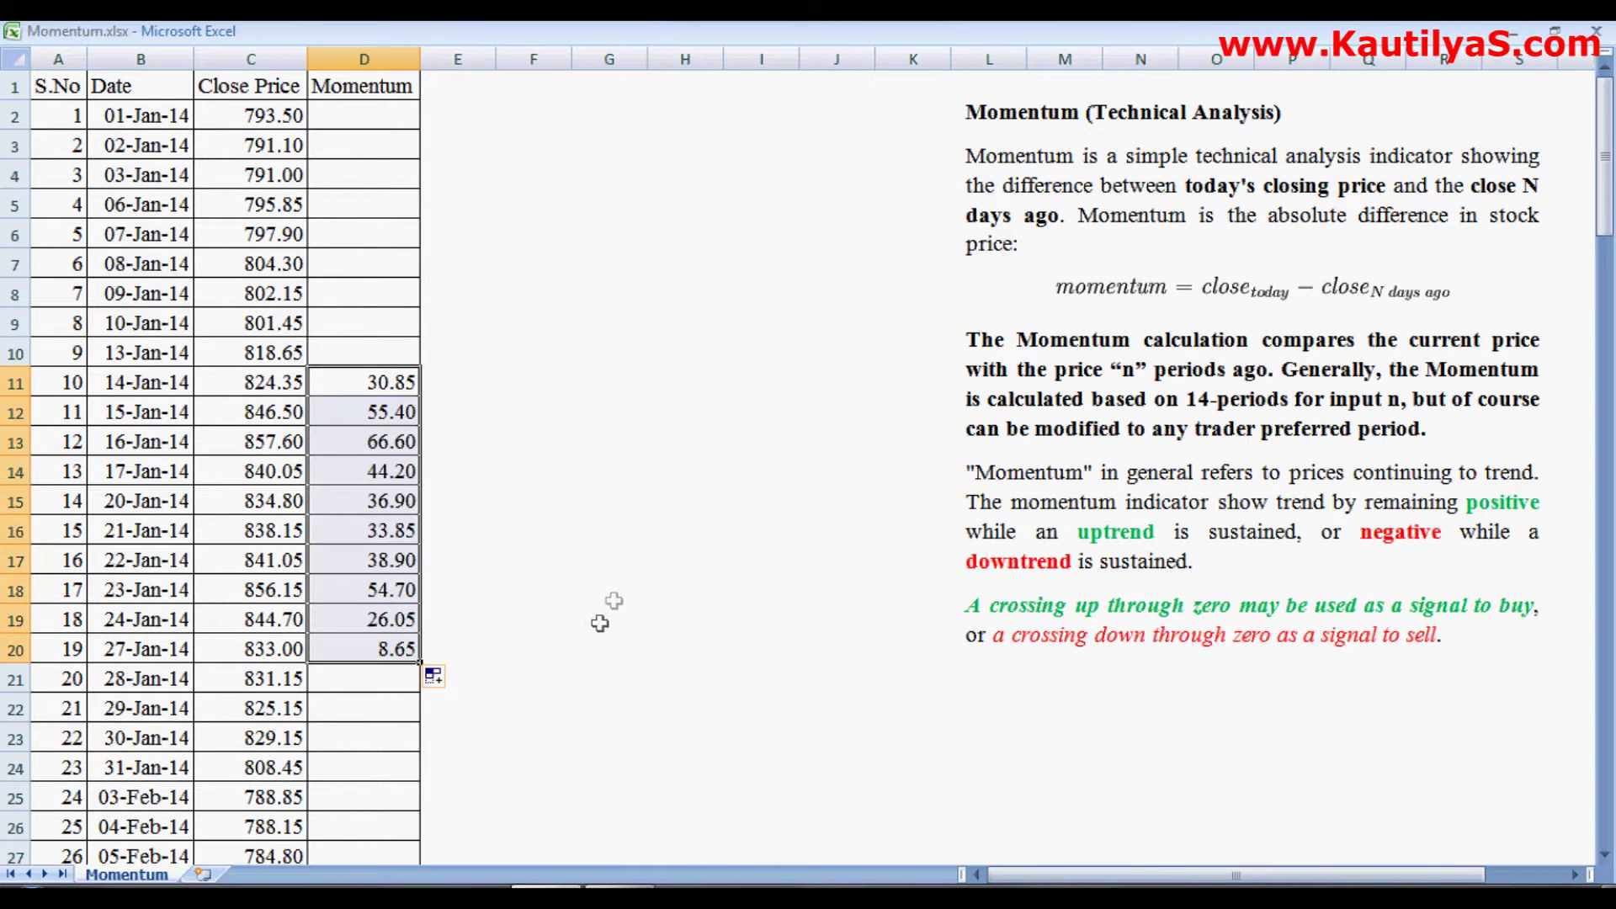
pyautogui.scroll(-1, 593, 524)
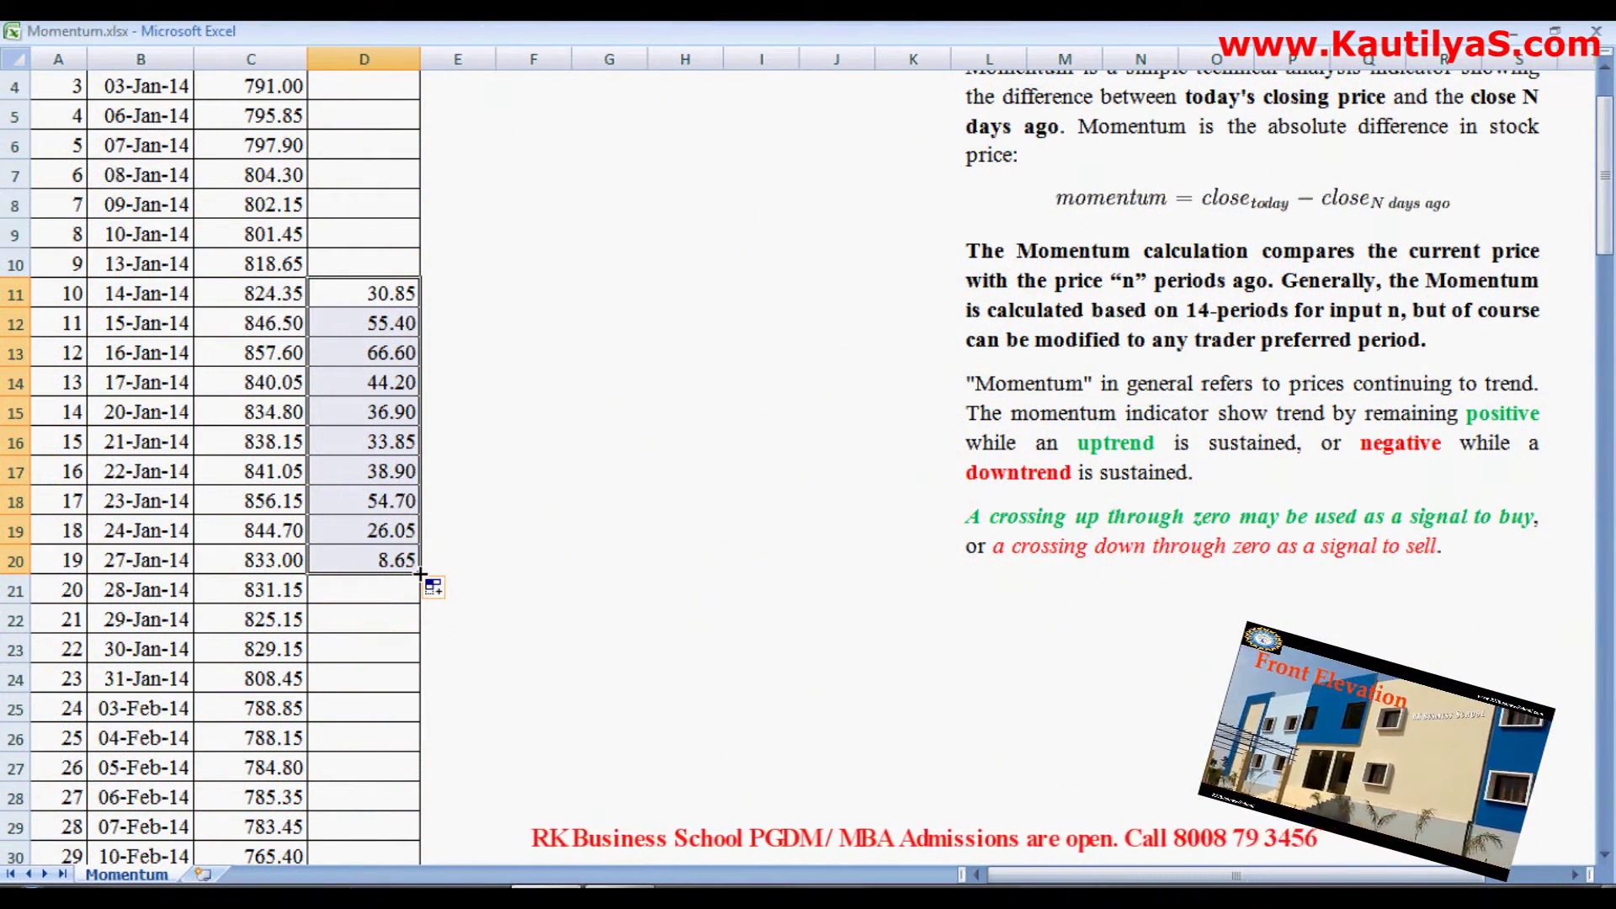
pyautogui.doubleClick(421, 573)
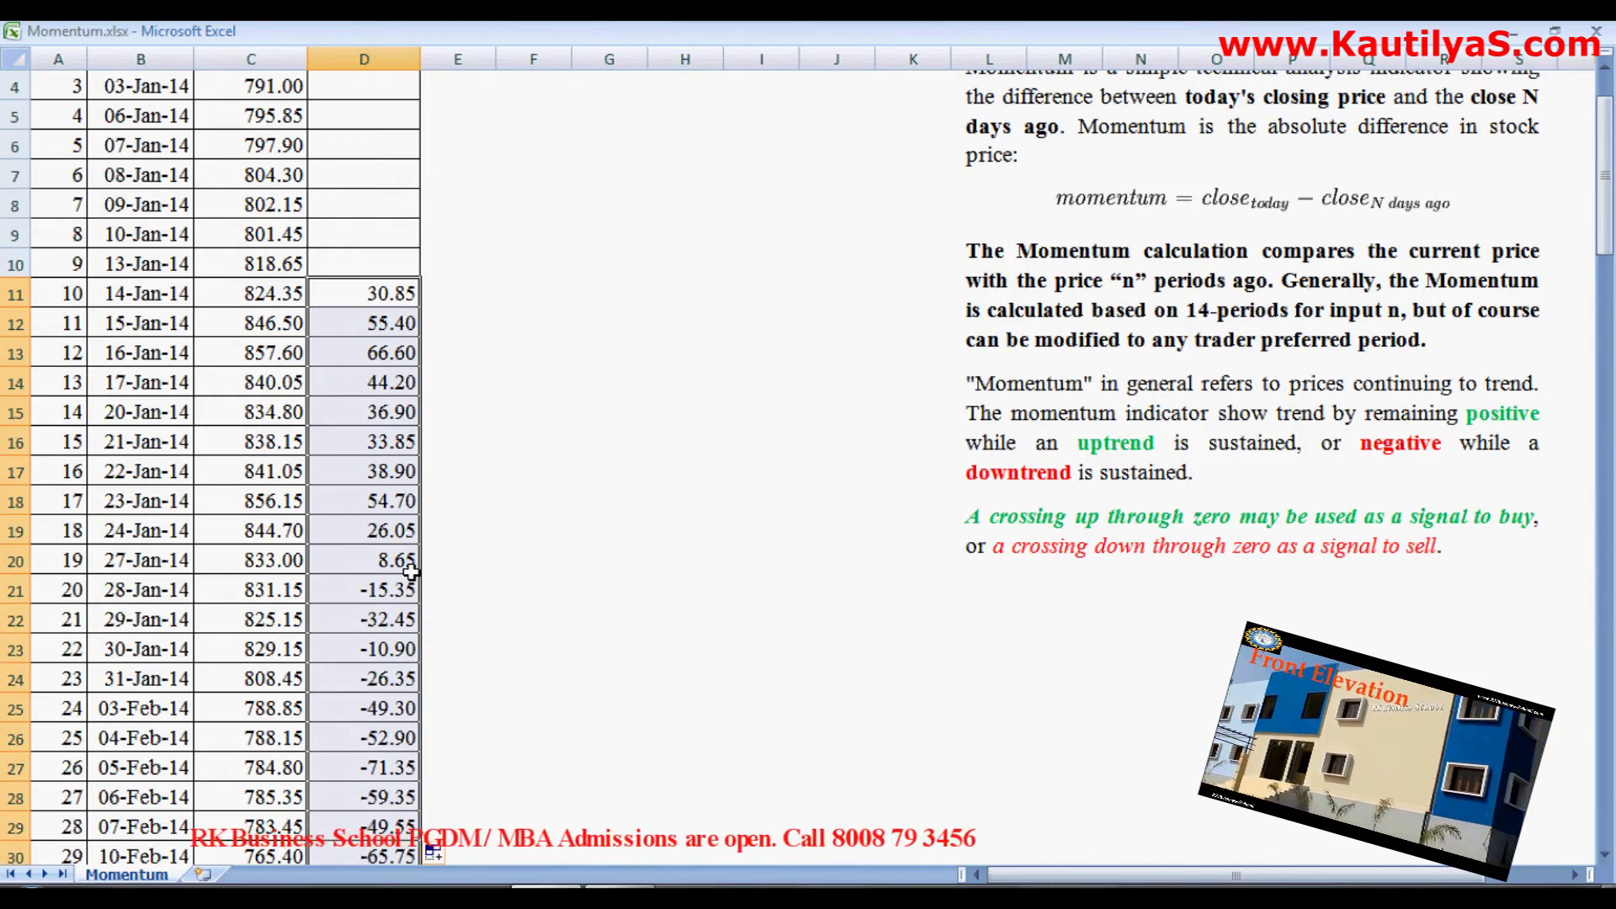
pyautogui.scroll(-6, 410, 573)
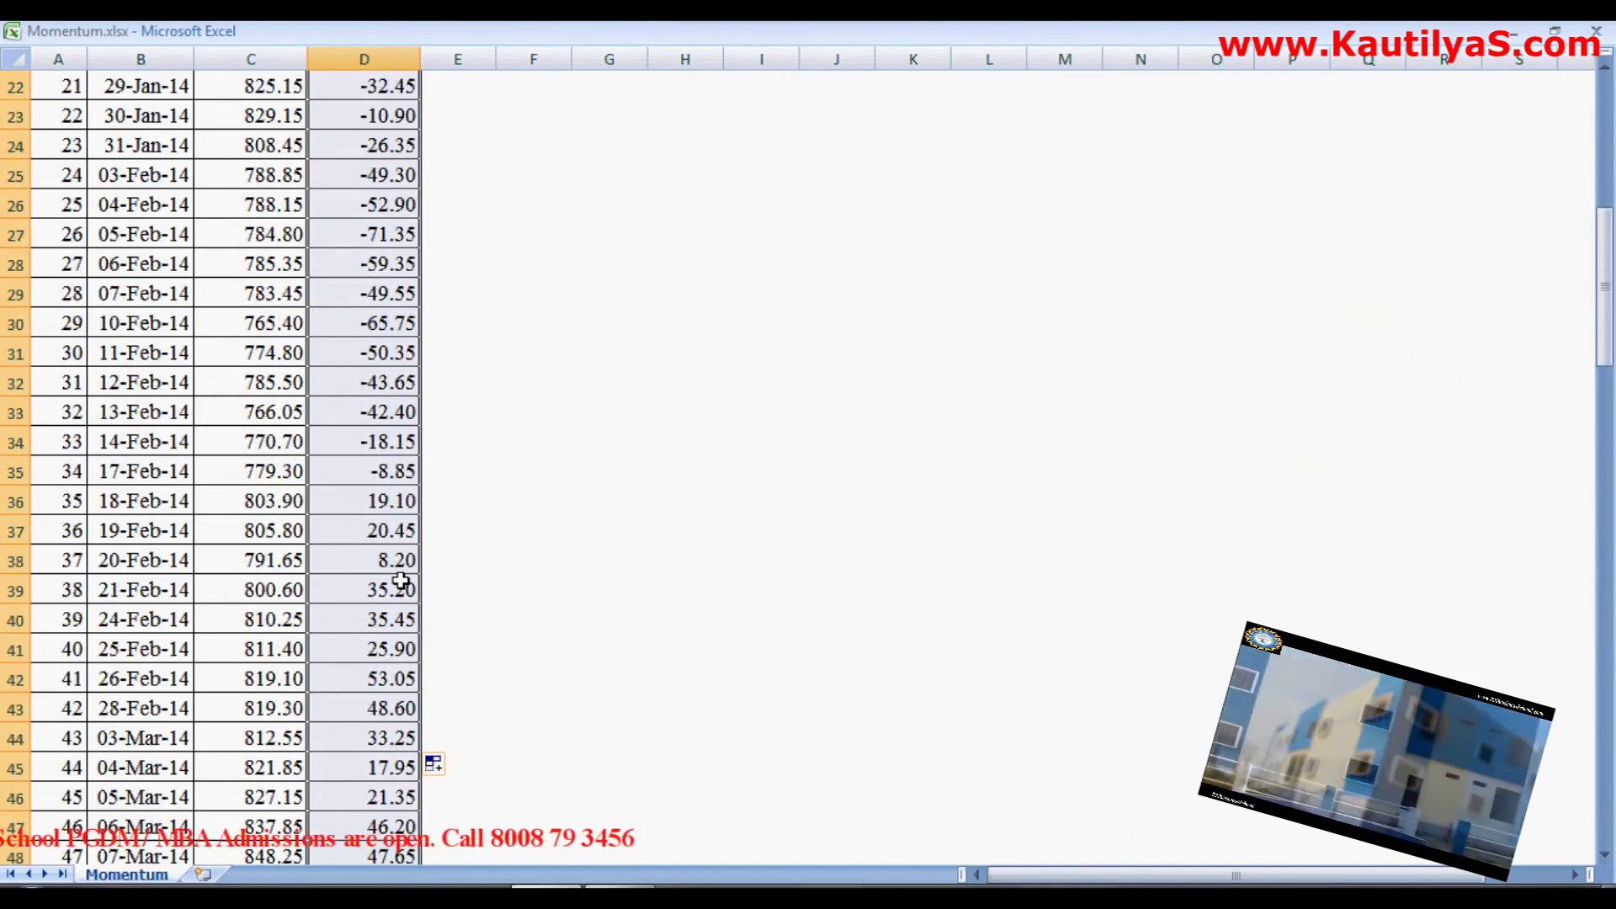
pyautogui.scroll(-8, 401, 581)
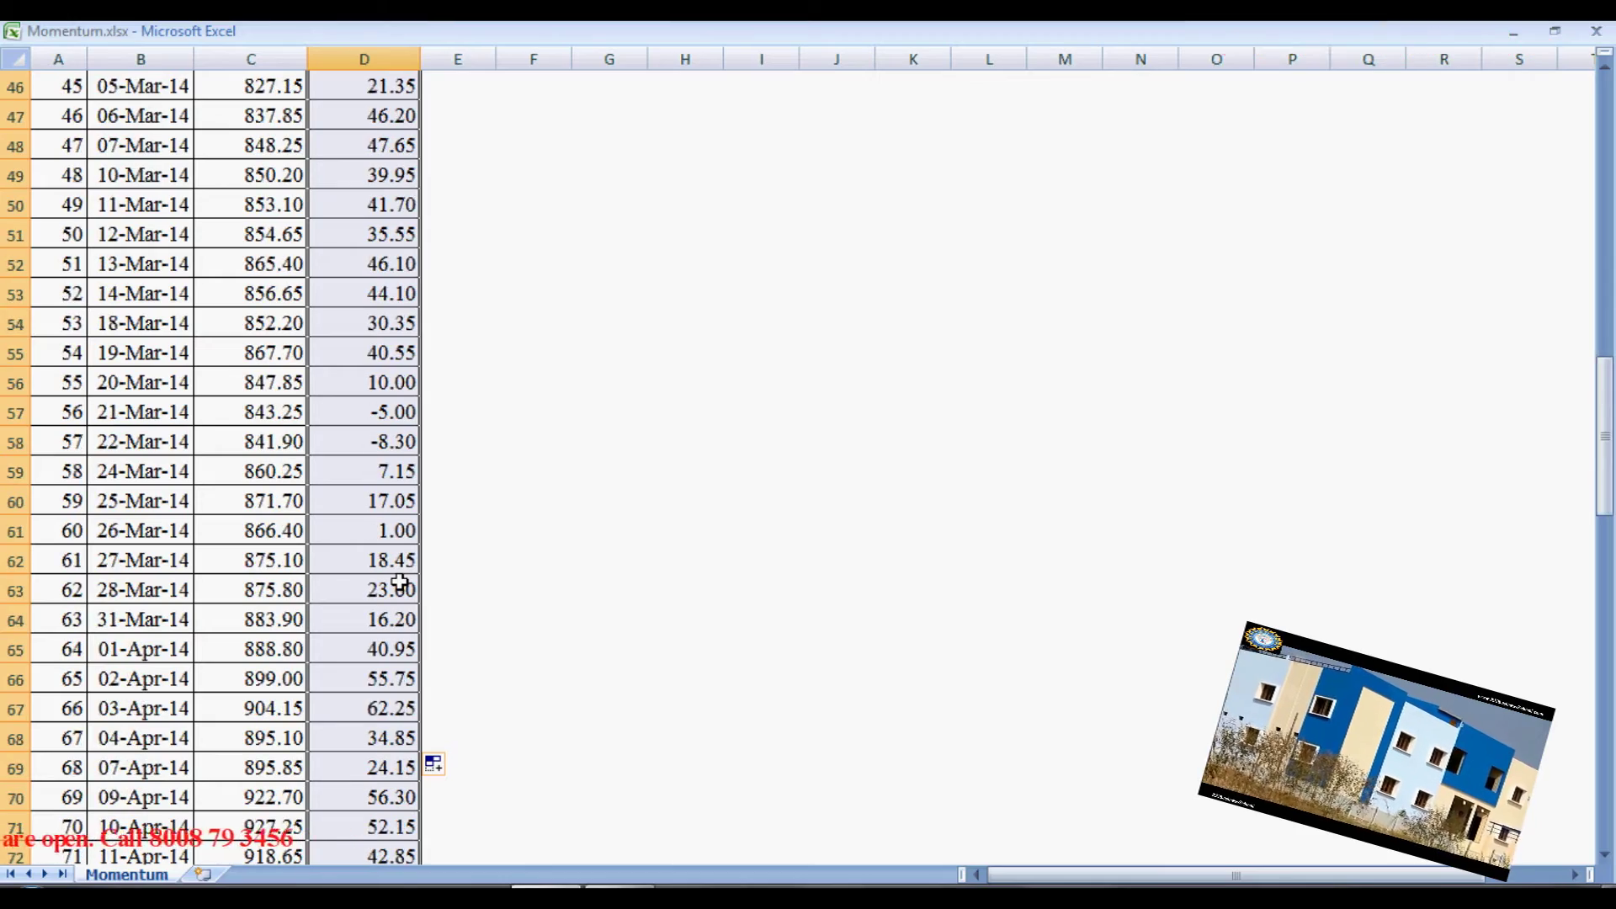
pyautogui.scroll(15, 400, 581)
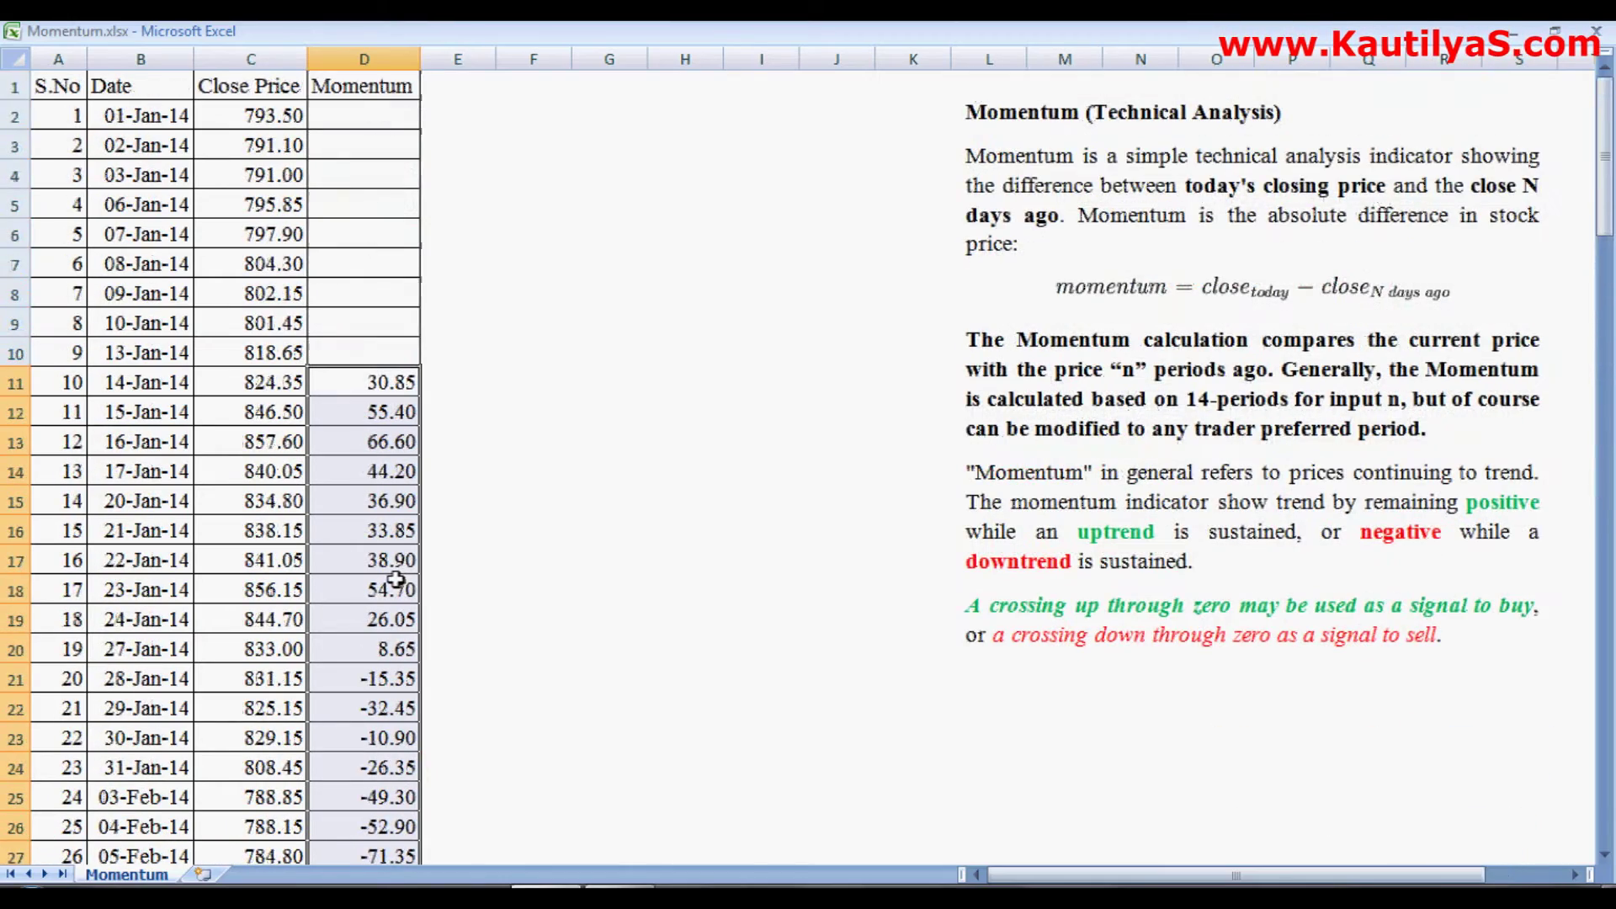
# Step: Insert a Line with Markers chart of the Momentum column D
pyautogui.press('Escape')
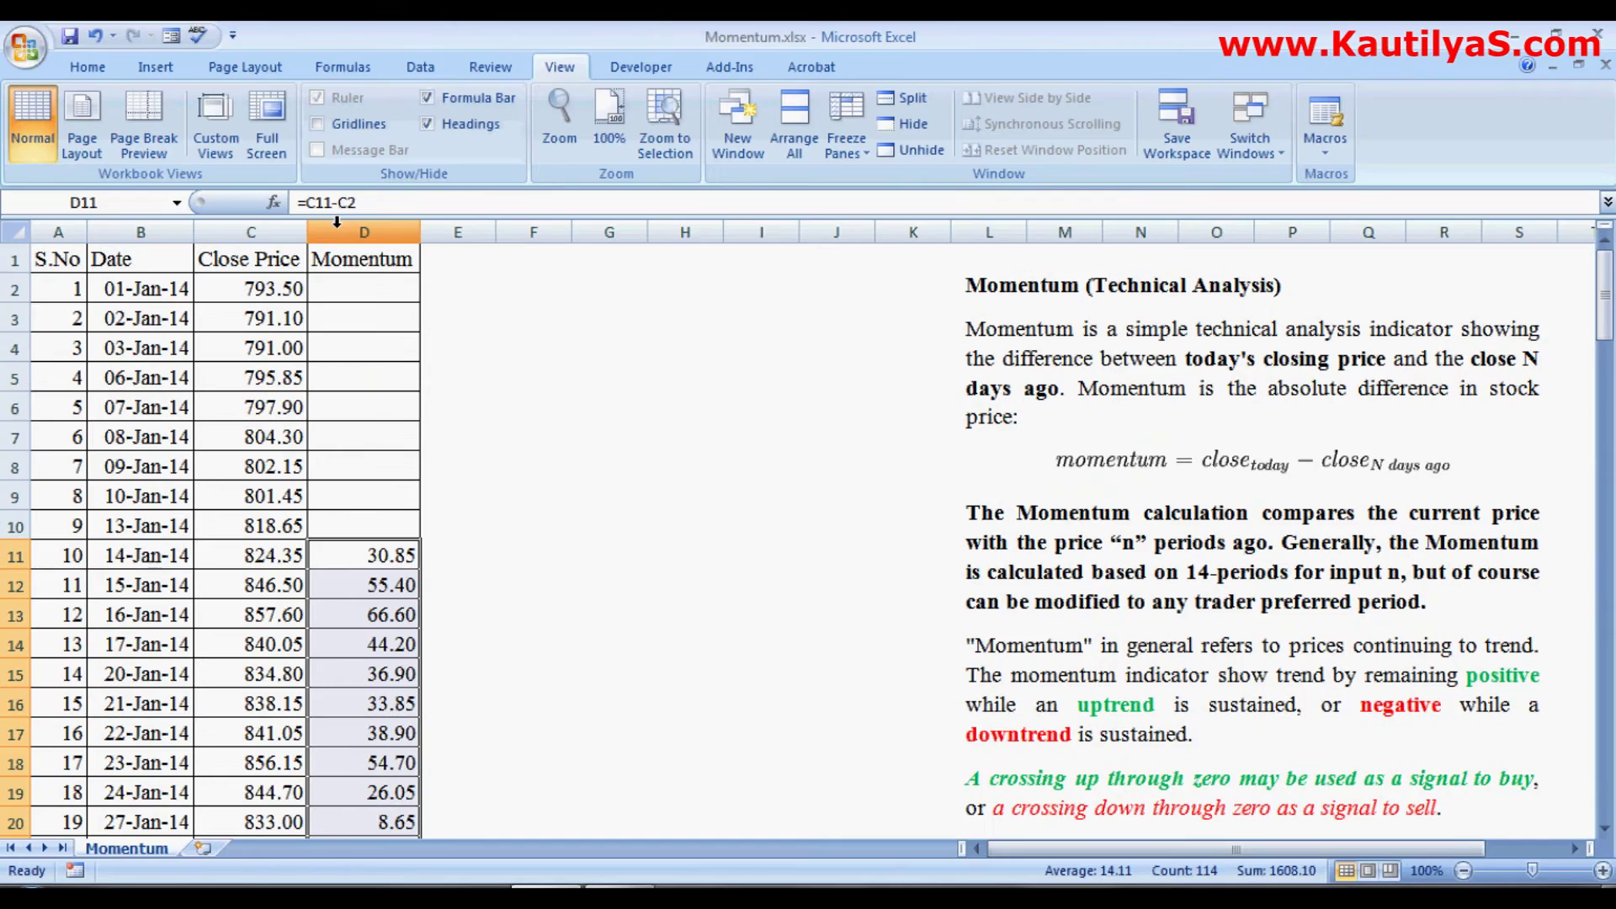
pyautogui.click(337, 225)
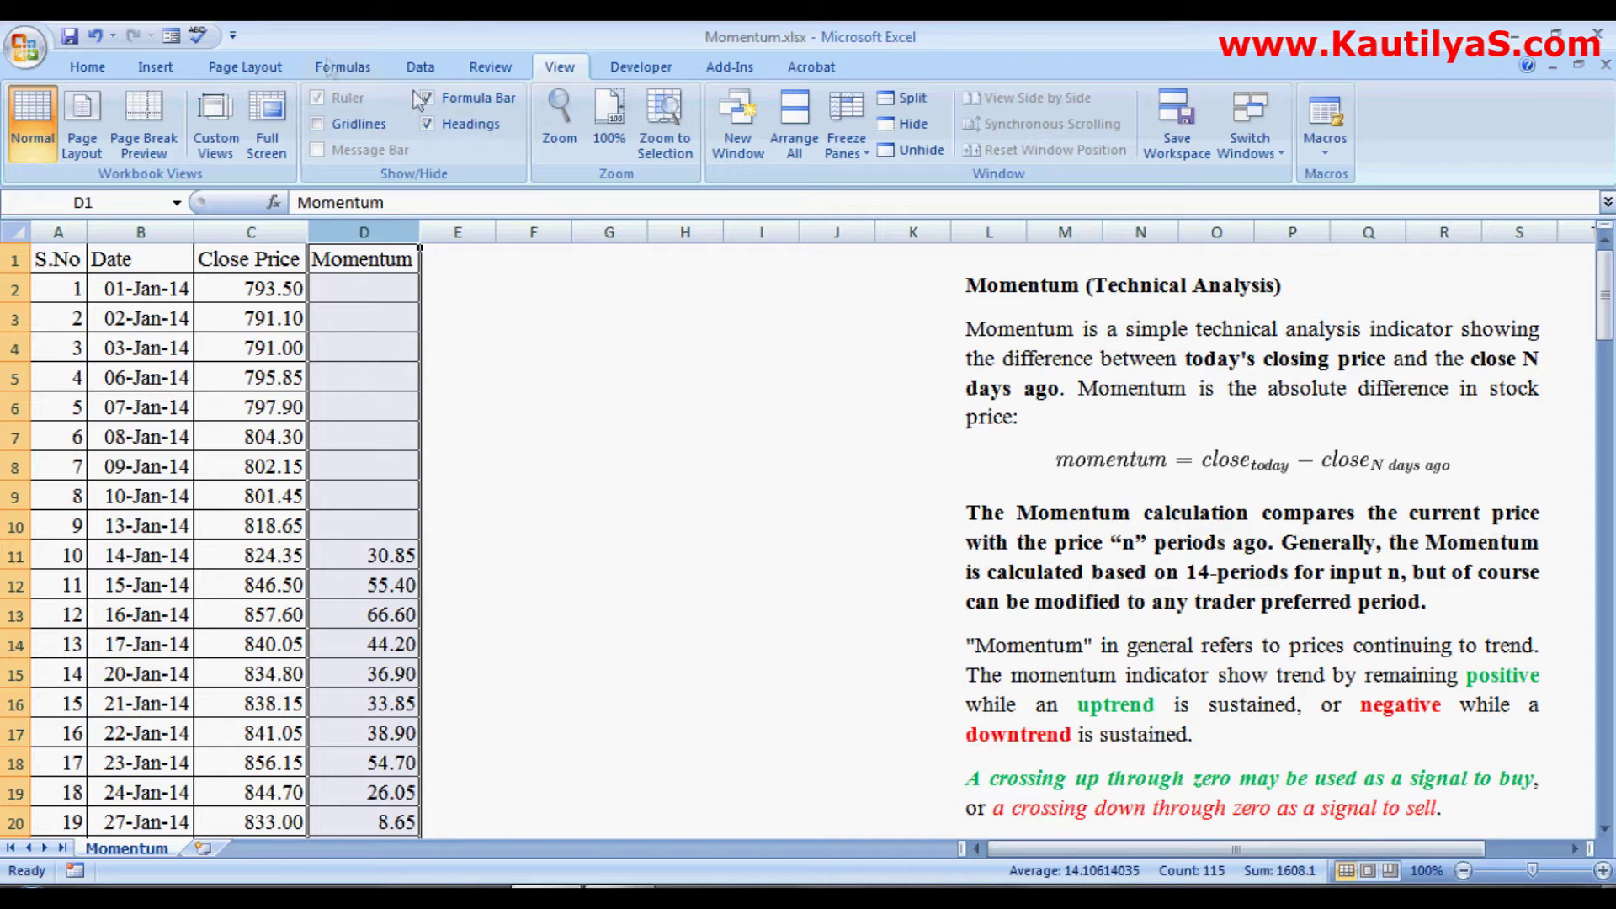
pyautogui.click(156, 71)
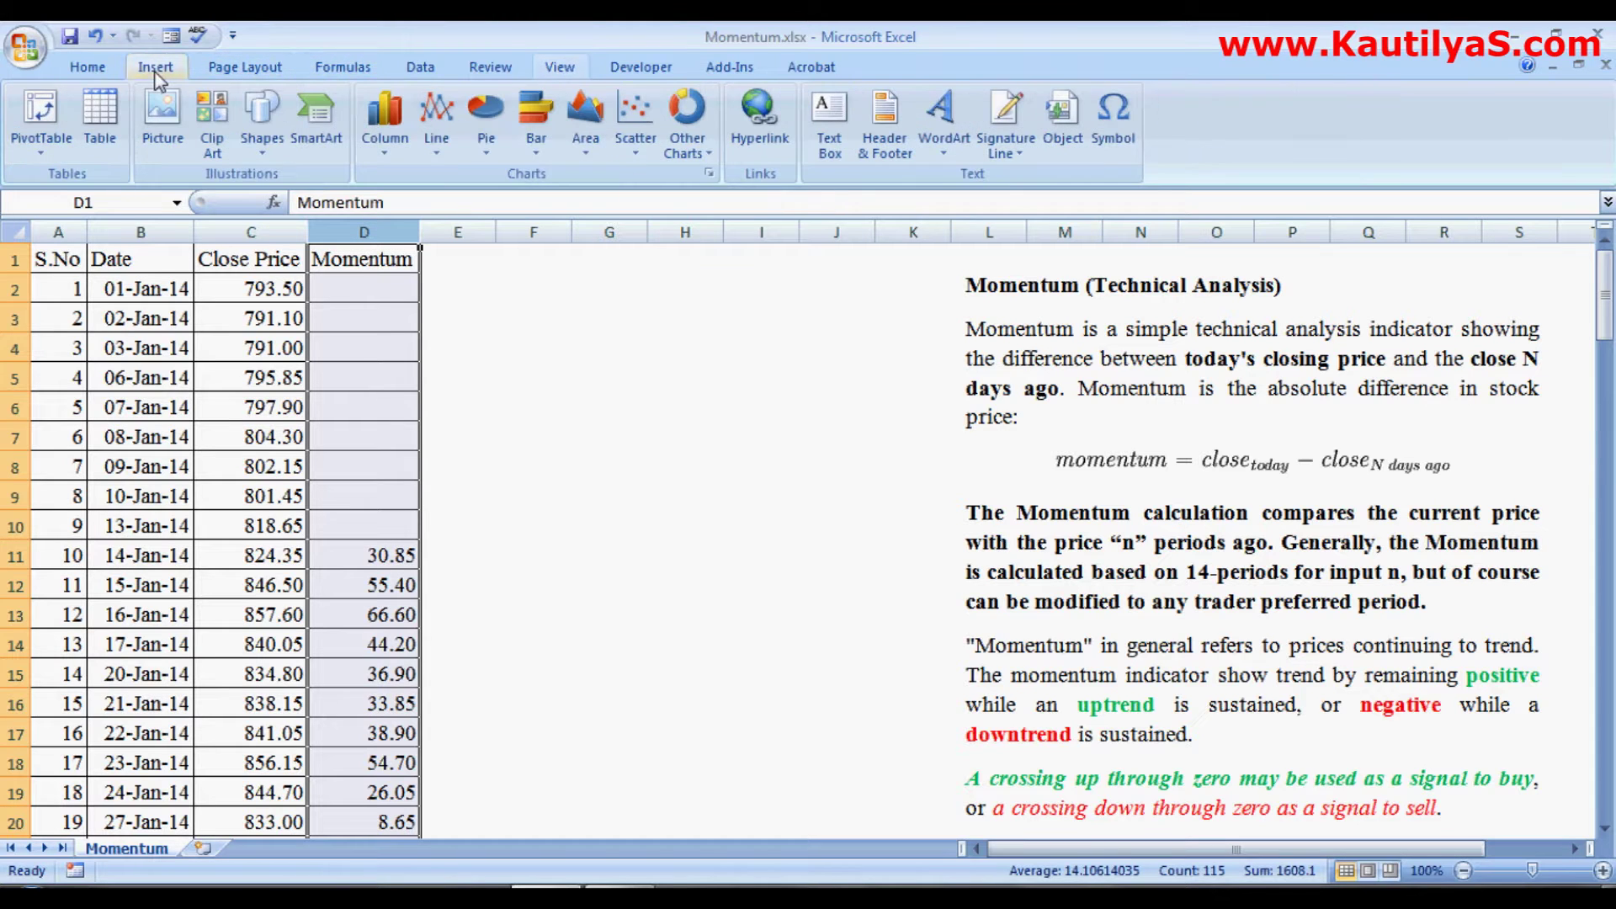
pyautogui.click(441, 159)
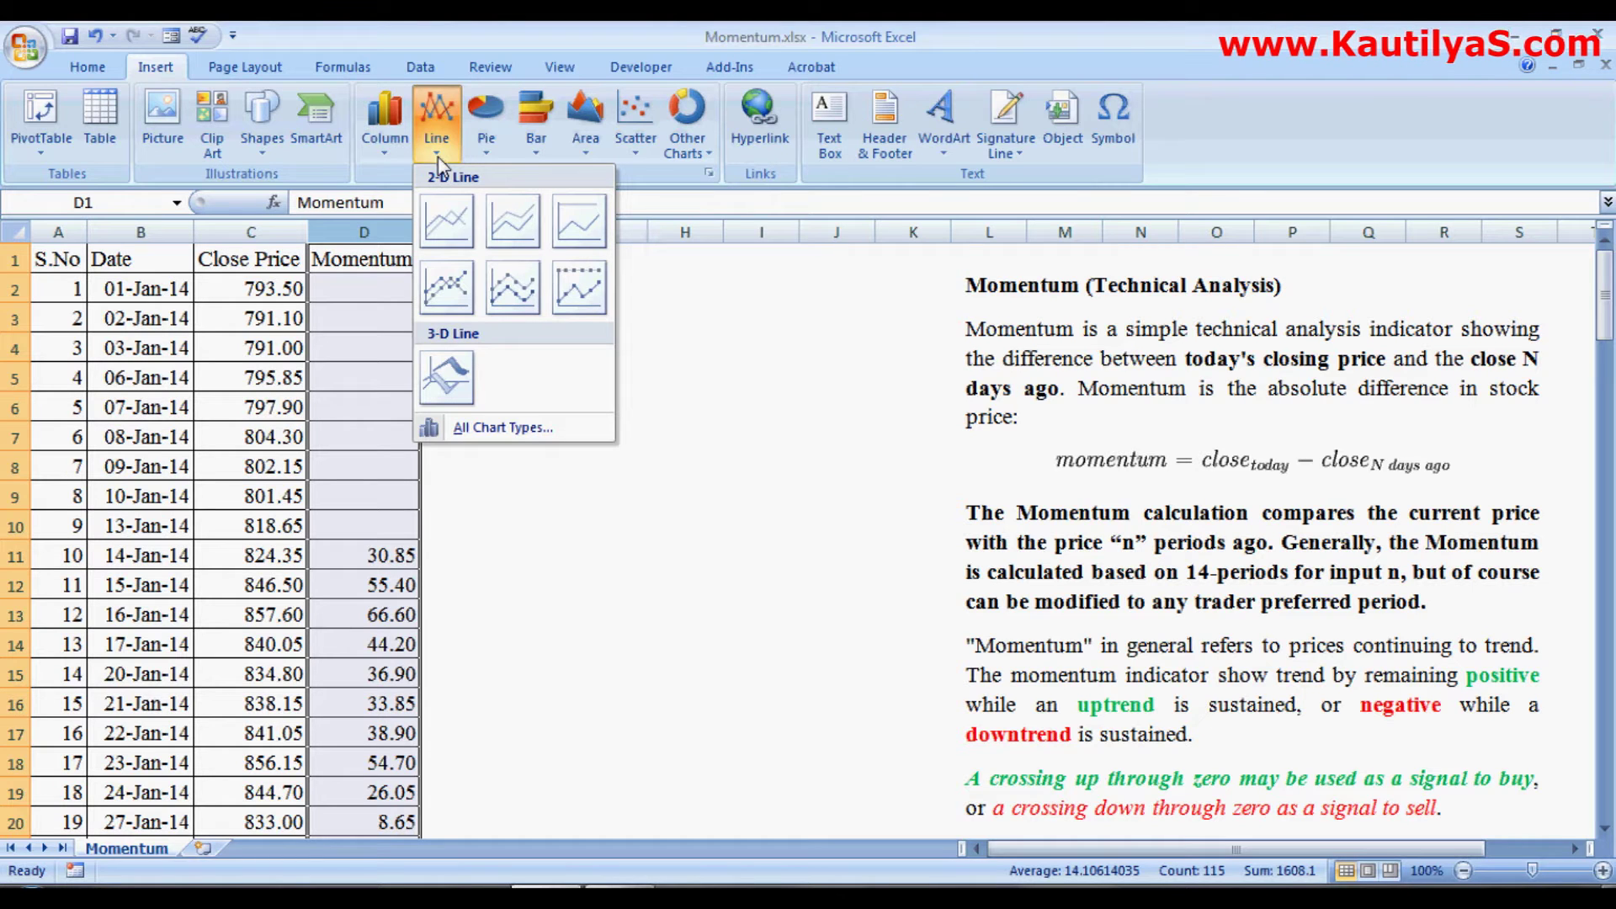
pyautogui.click(439, 288)
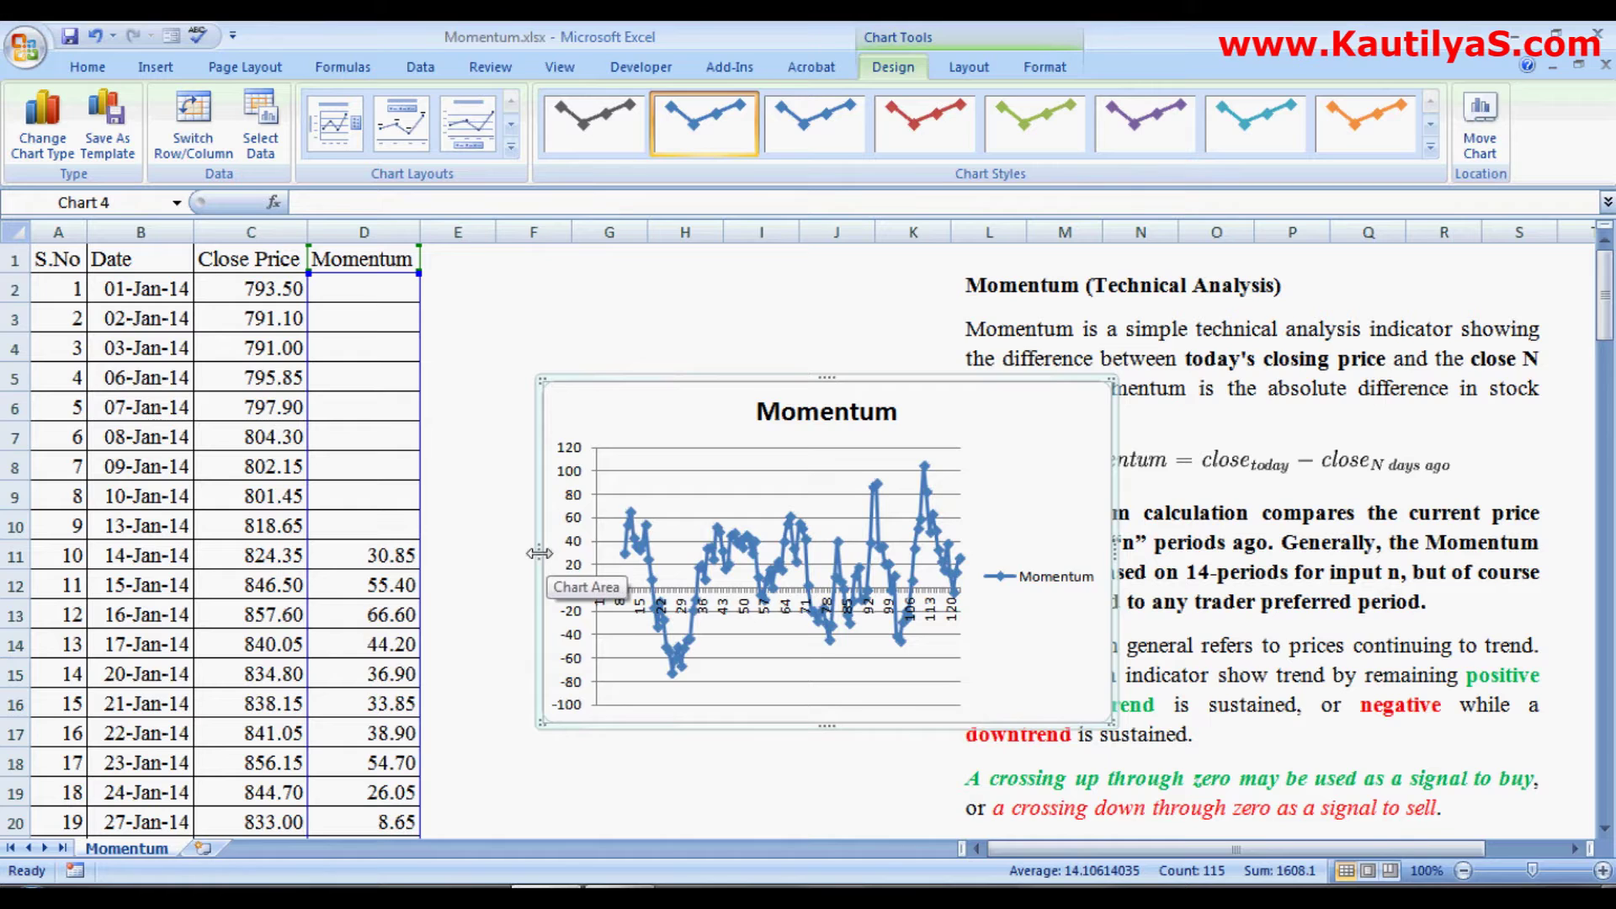
# Step: Move the Momentum chart left beside the data and widen it
pyautogui.moveTo(547, 556); pyautogui.dragTo(216, 548)
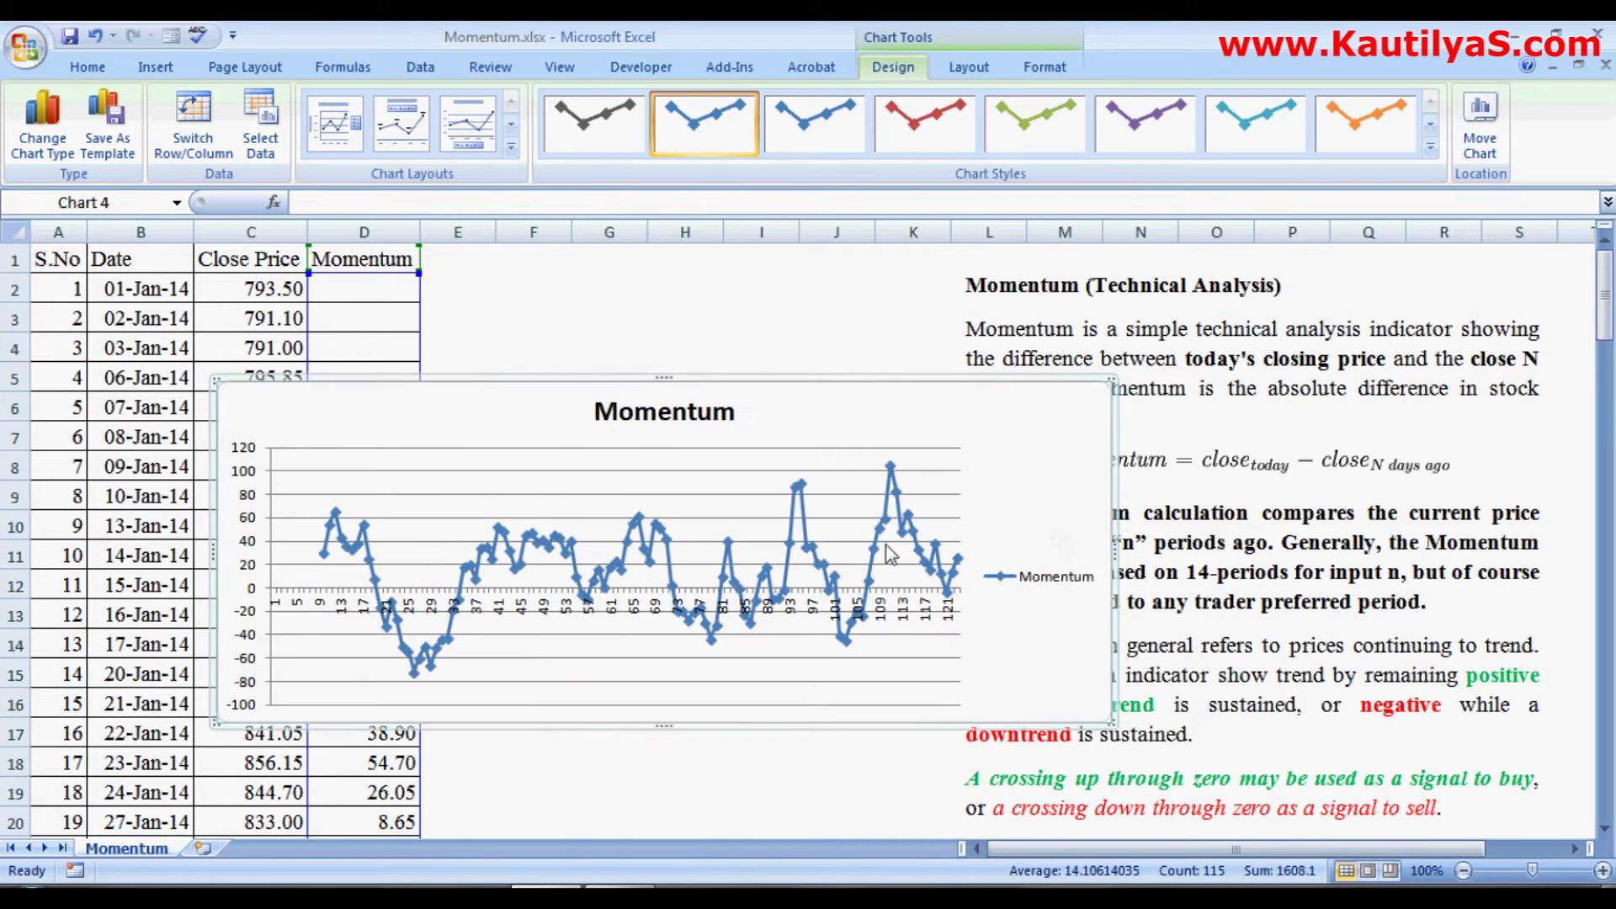
pyautogui.moveTo(1107, 543); pyautogui.dragTo(1426, 512)
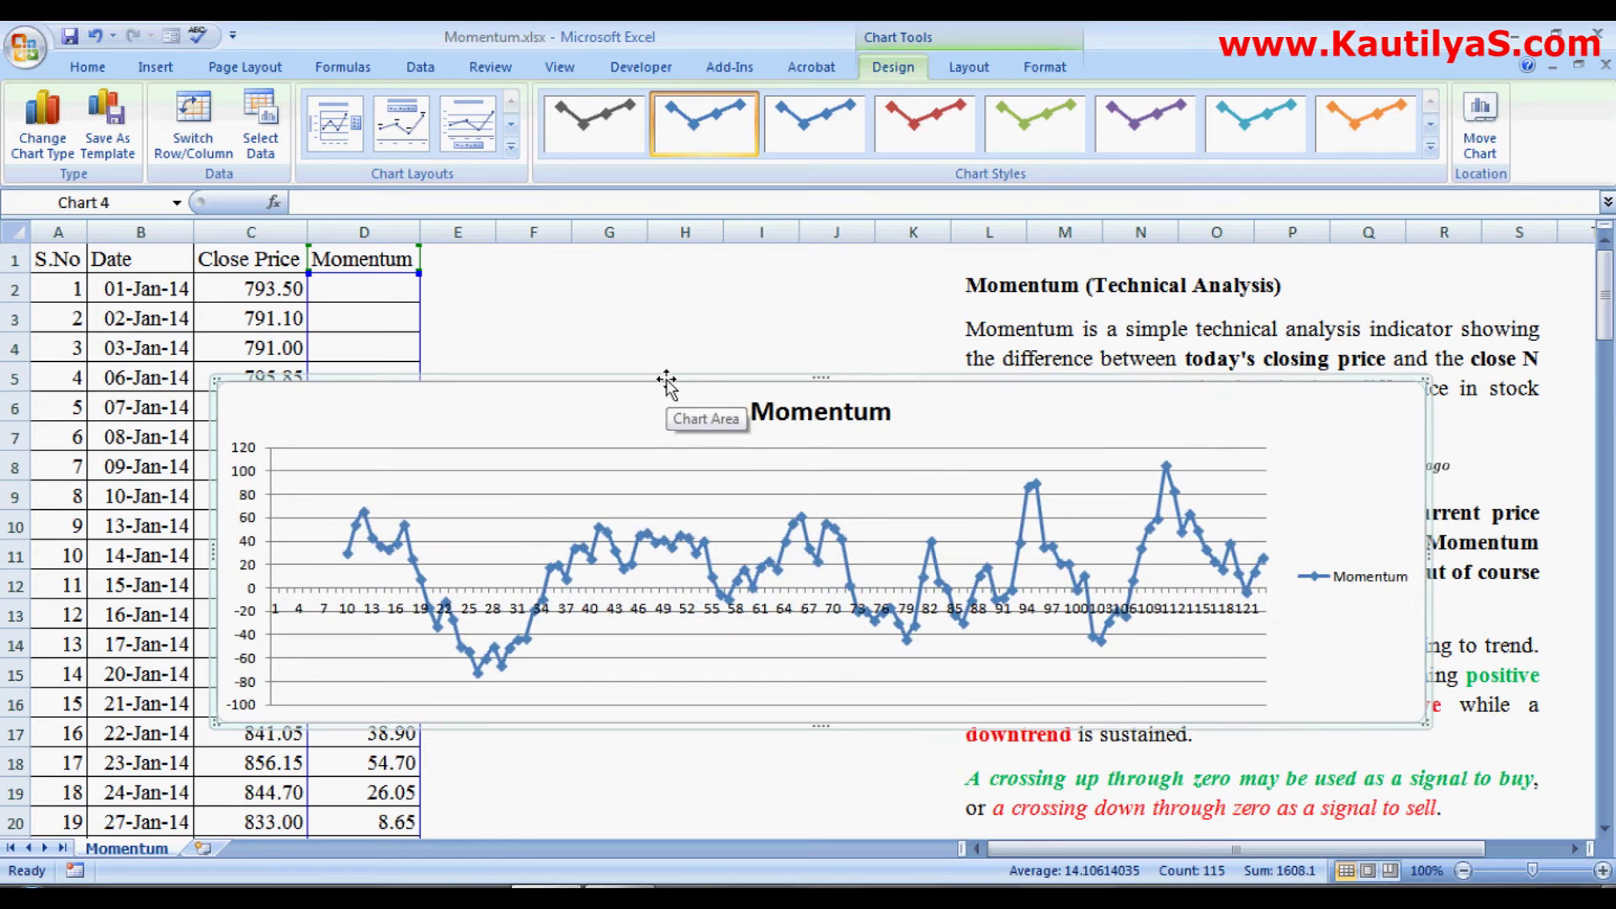
pyautogui.moveTo(666, 383); pyautogui.dragTo(697, 264)
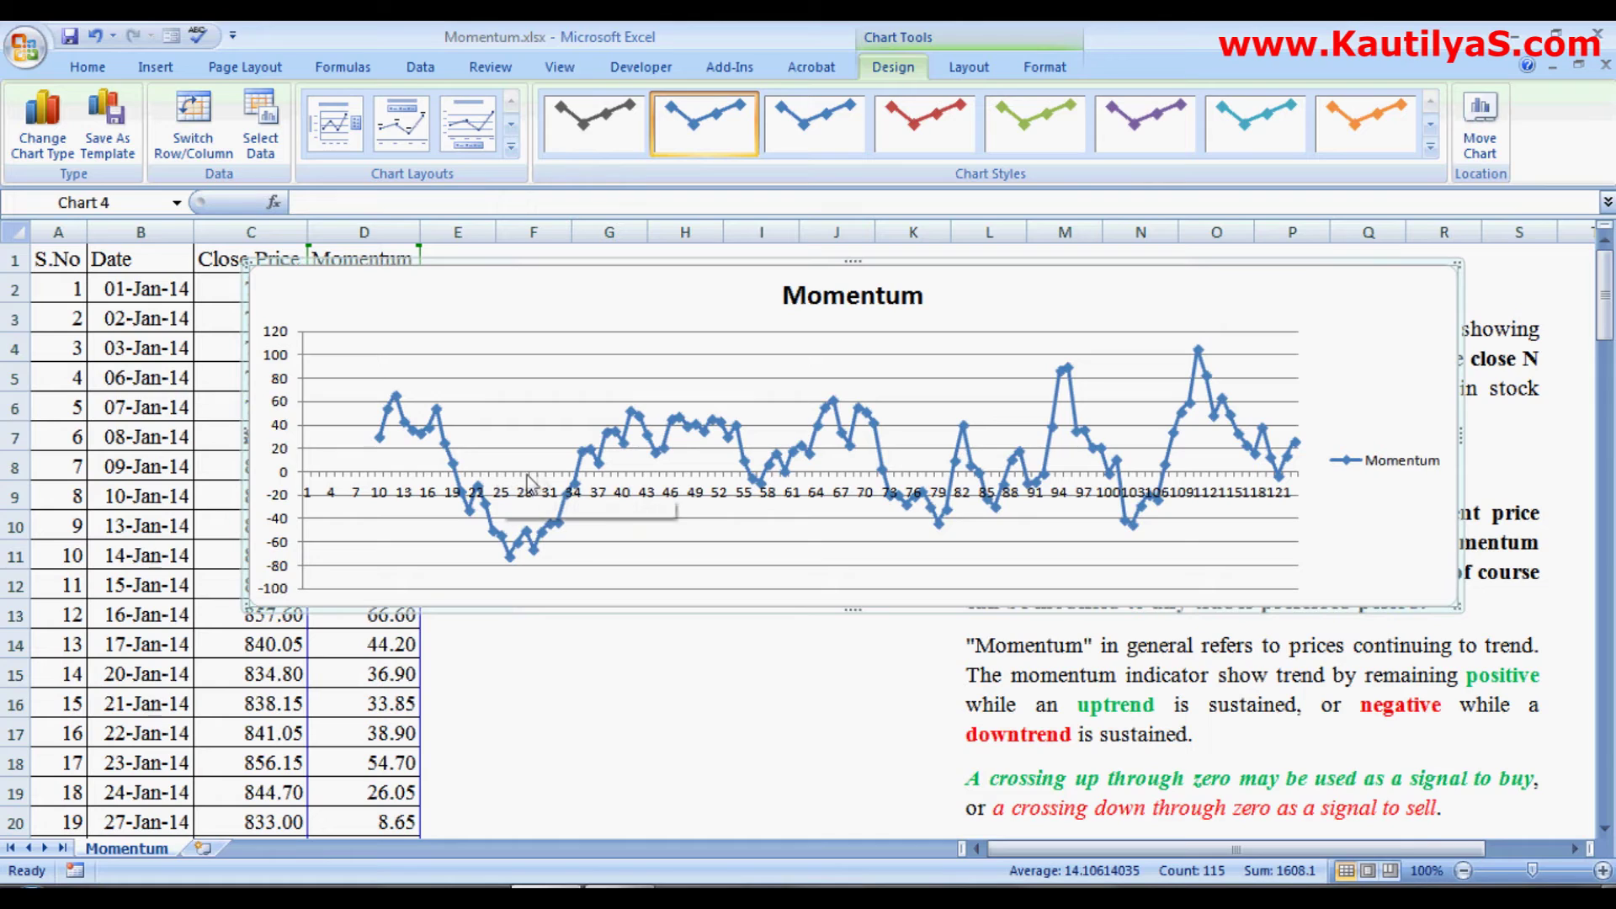
pyautogui.click(307, 481)
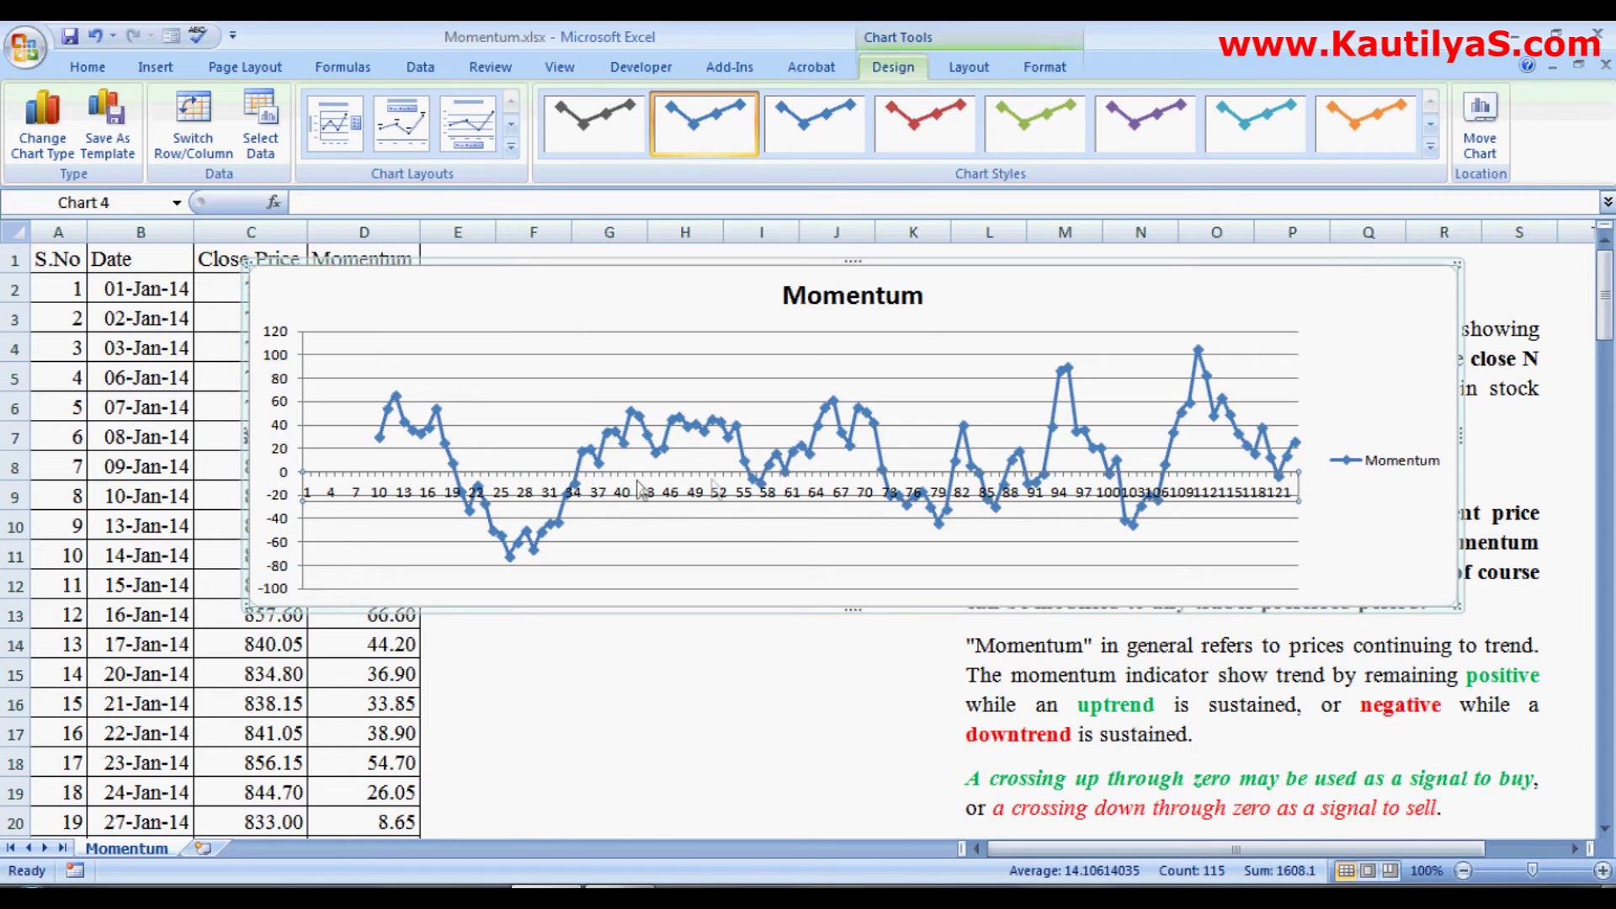
pyautogui.click(770, 474)
pyautogui.click(767, 467)
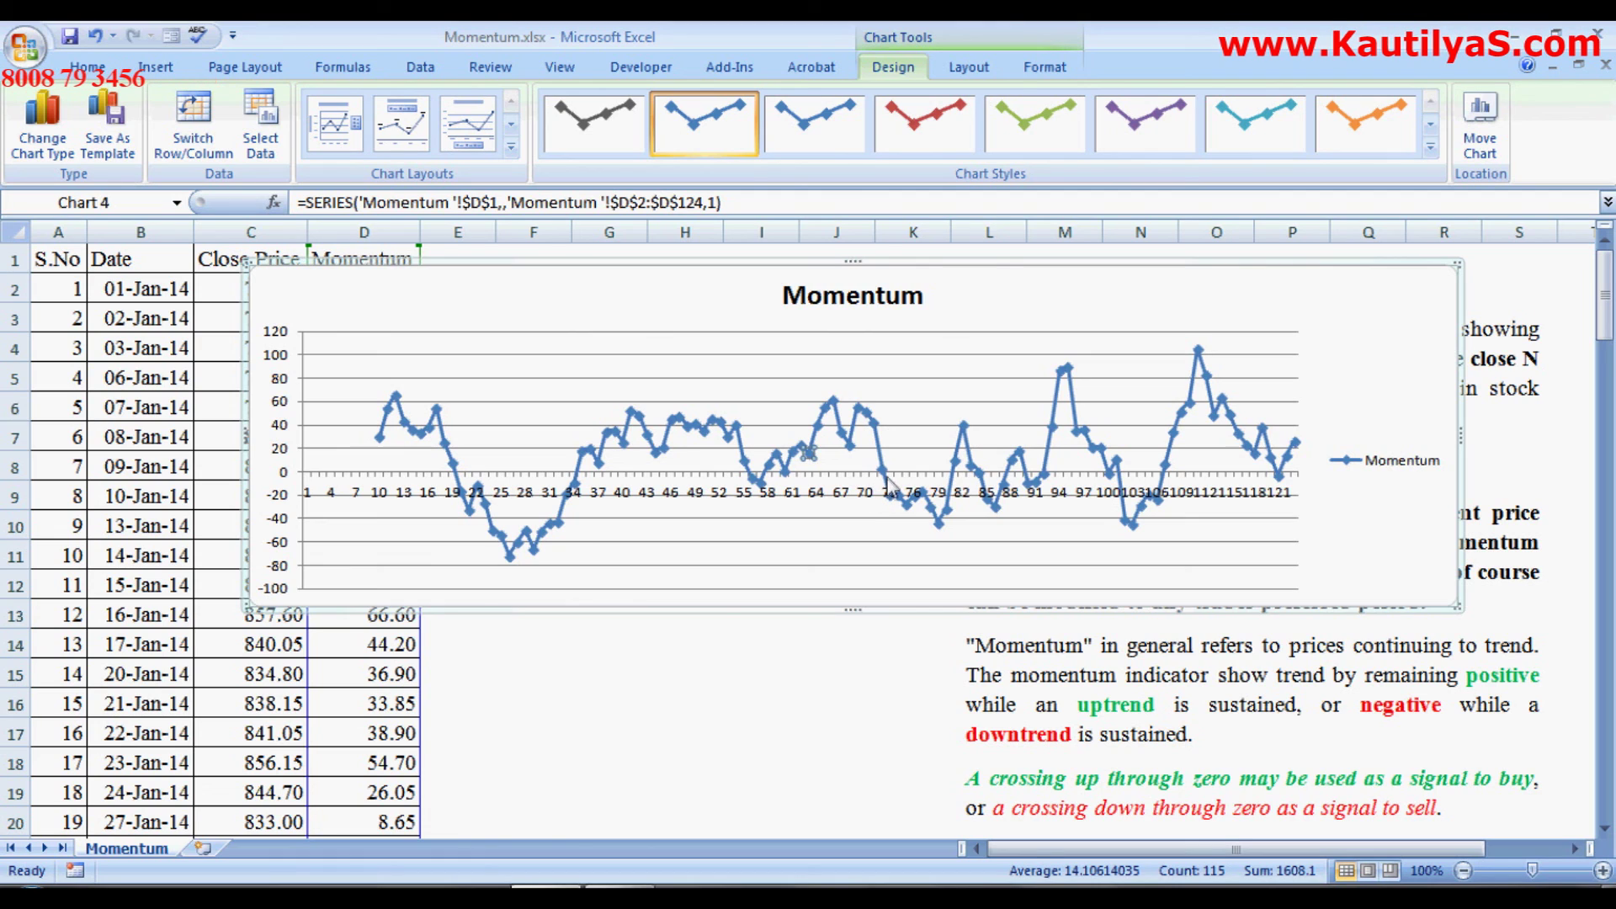
pyautogui.moveTo(884, 480)
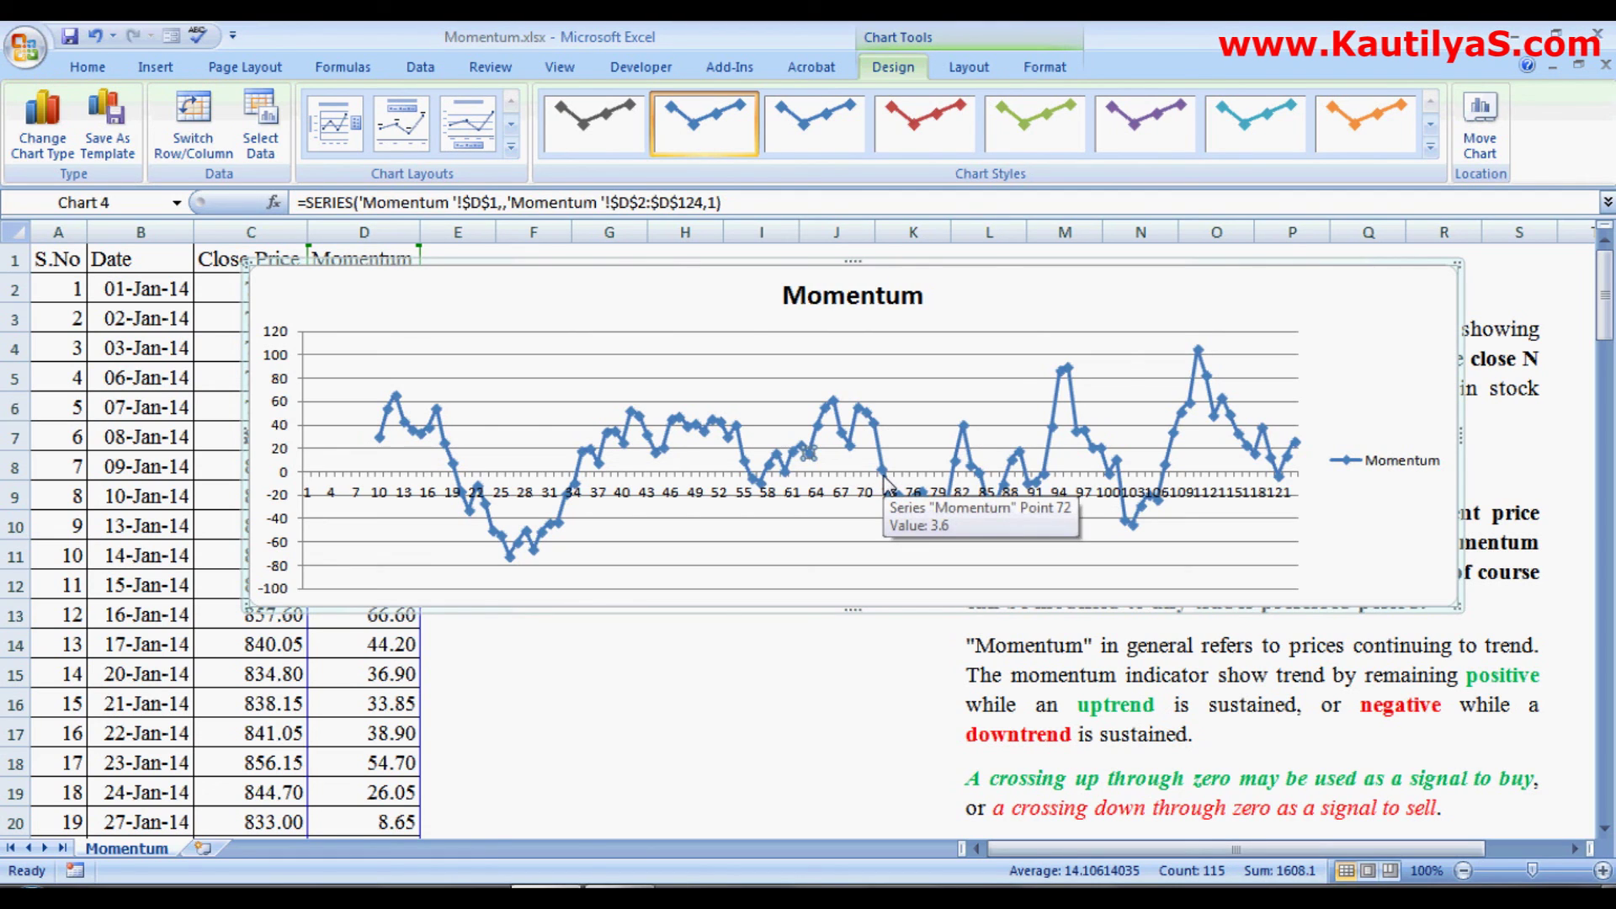